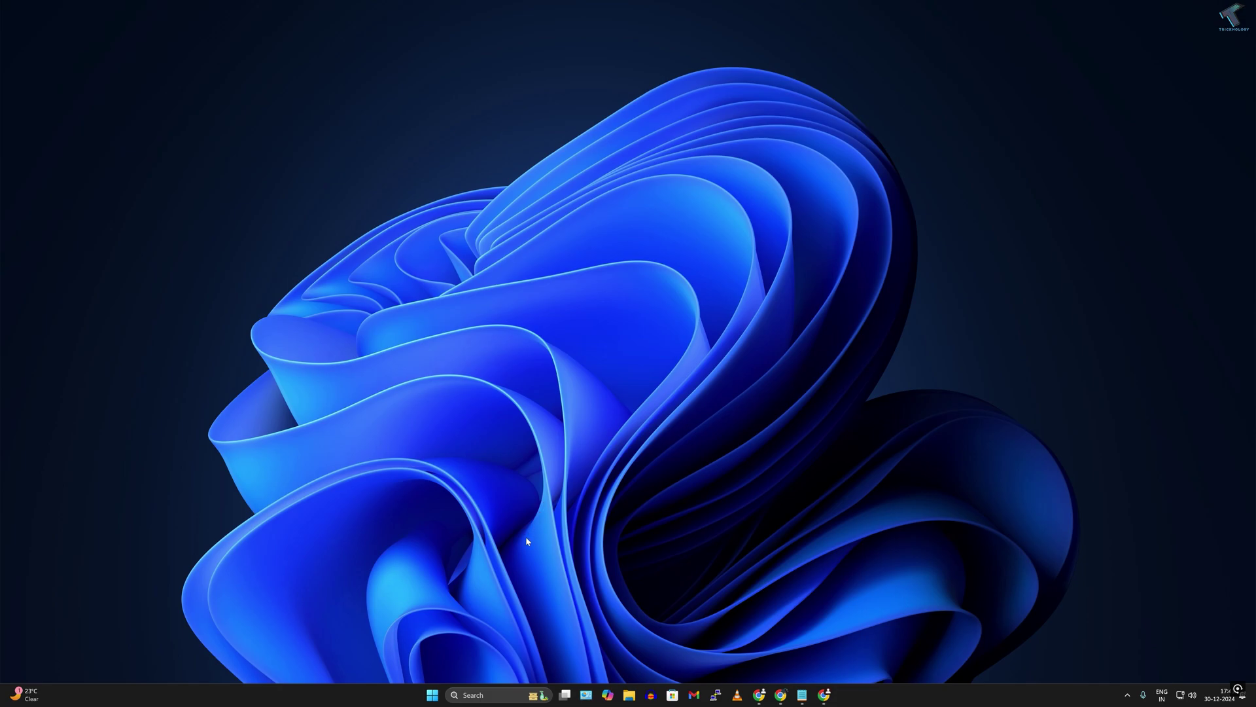
Step: Open Device Manager enlarged and centred, then select Intel(R) Wireless Bluetooth(R) under Bluetooth
right_click(434, 696)
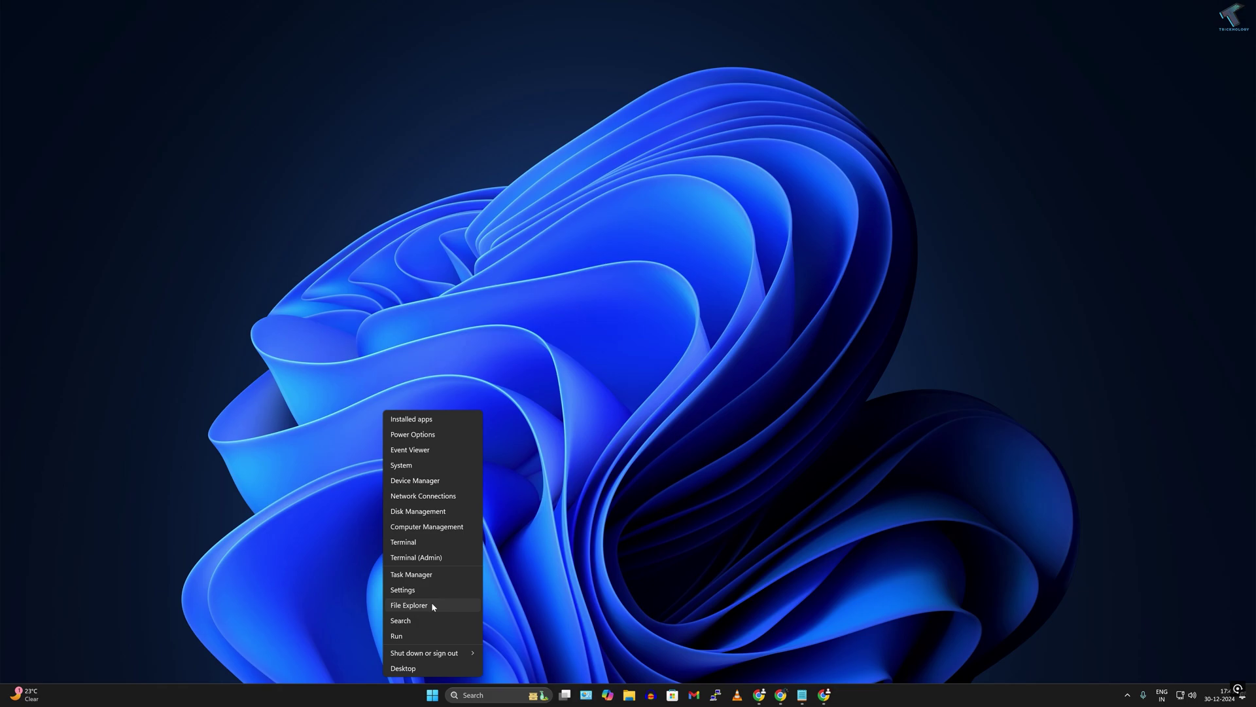
click(422, 482)
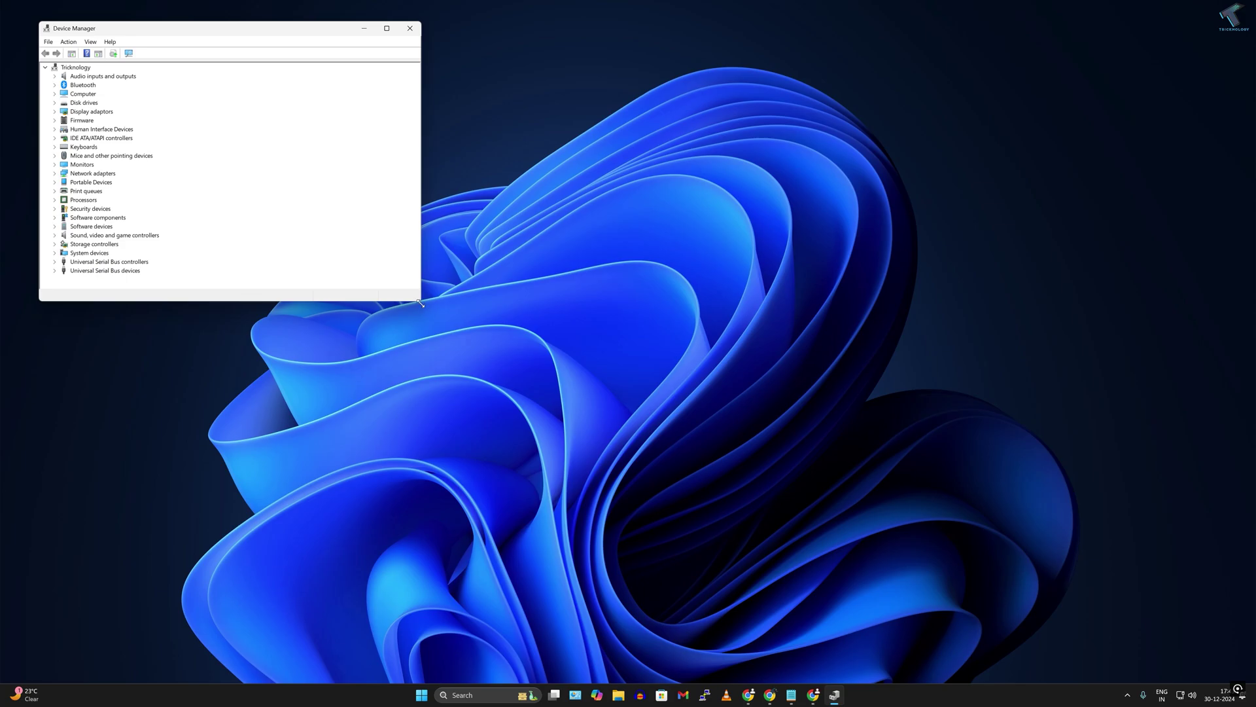
drag(421, 303, 587, 382)
drag(337, 23, 704, 83)
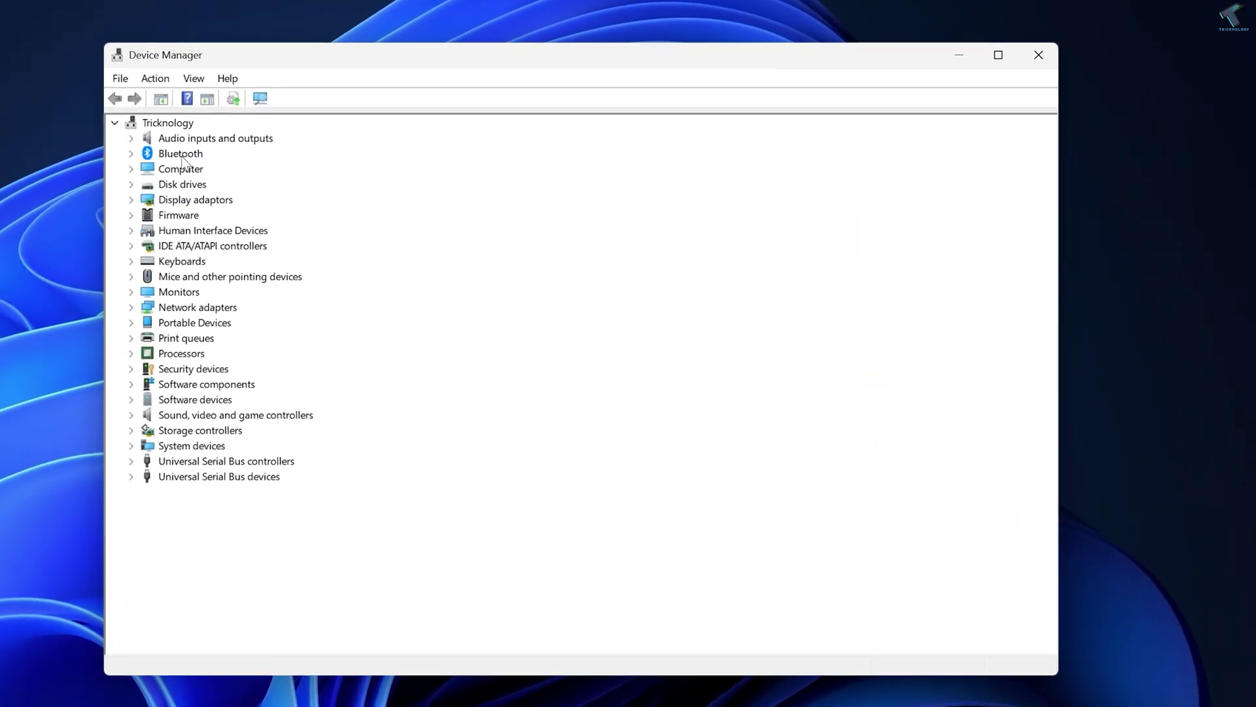
click(131, 154)
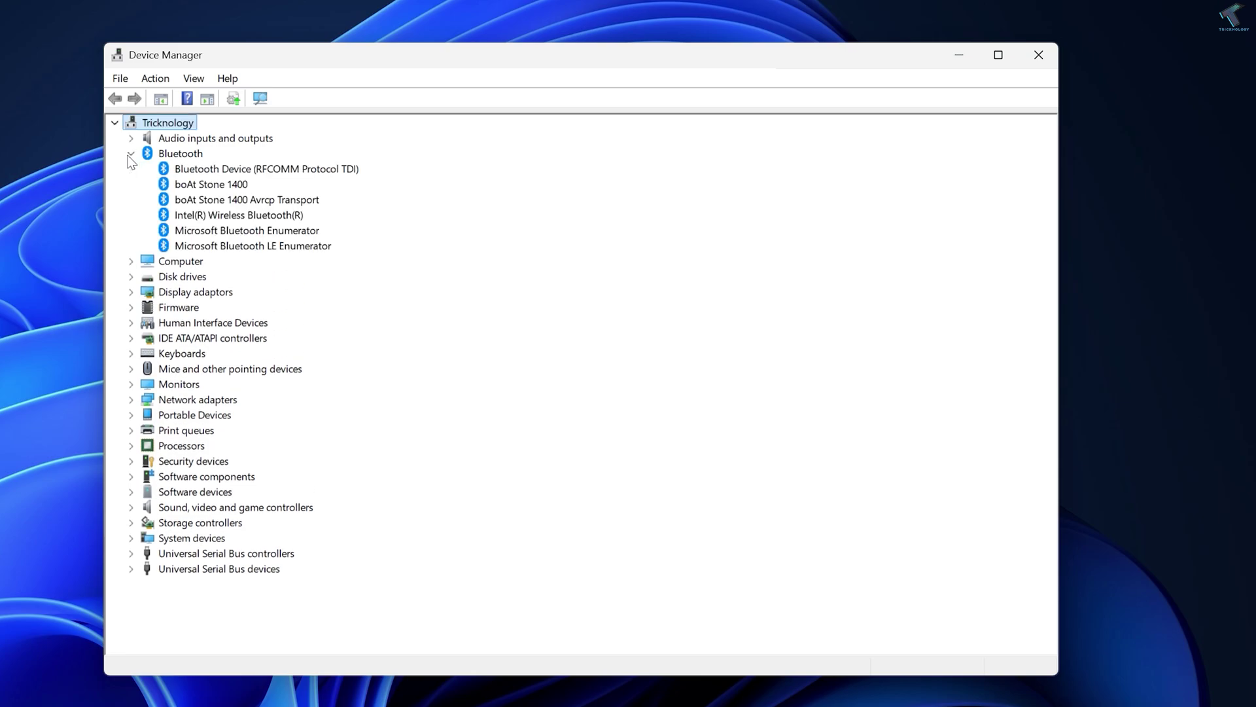
click(223, 217)
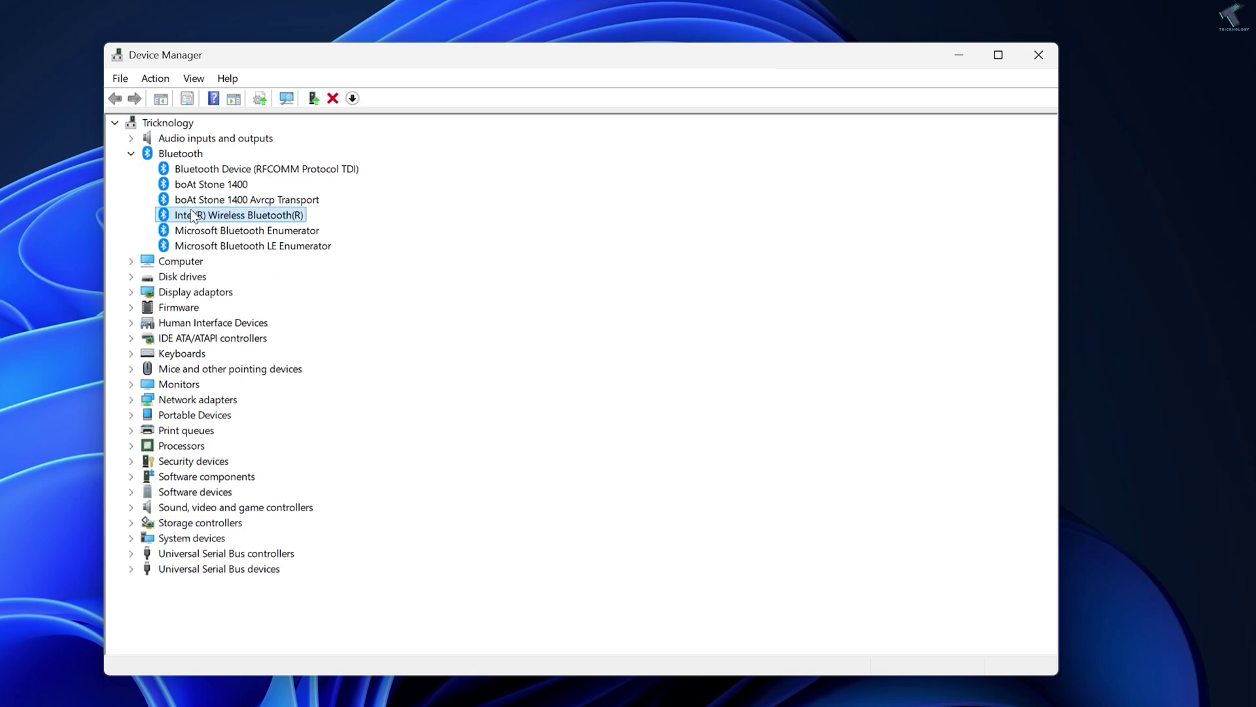
Step: Check the Intel Bluetooth adapter's Driver tab, showing version 23.40.0.2
right_click(276, 218)
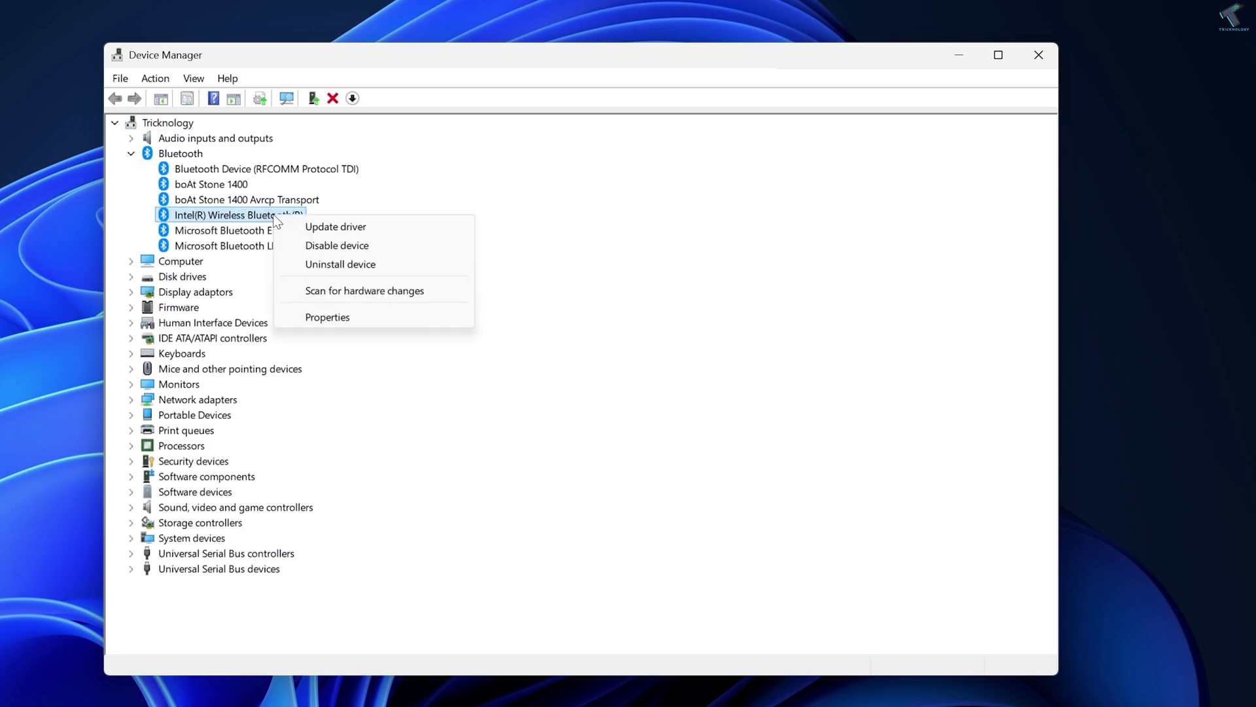
click(342, 320)
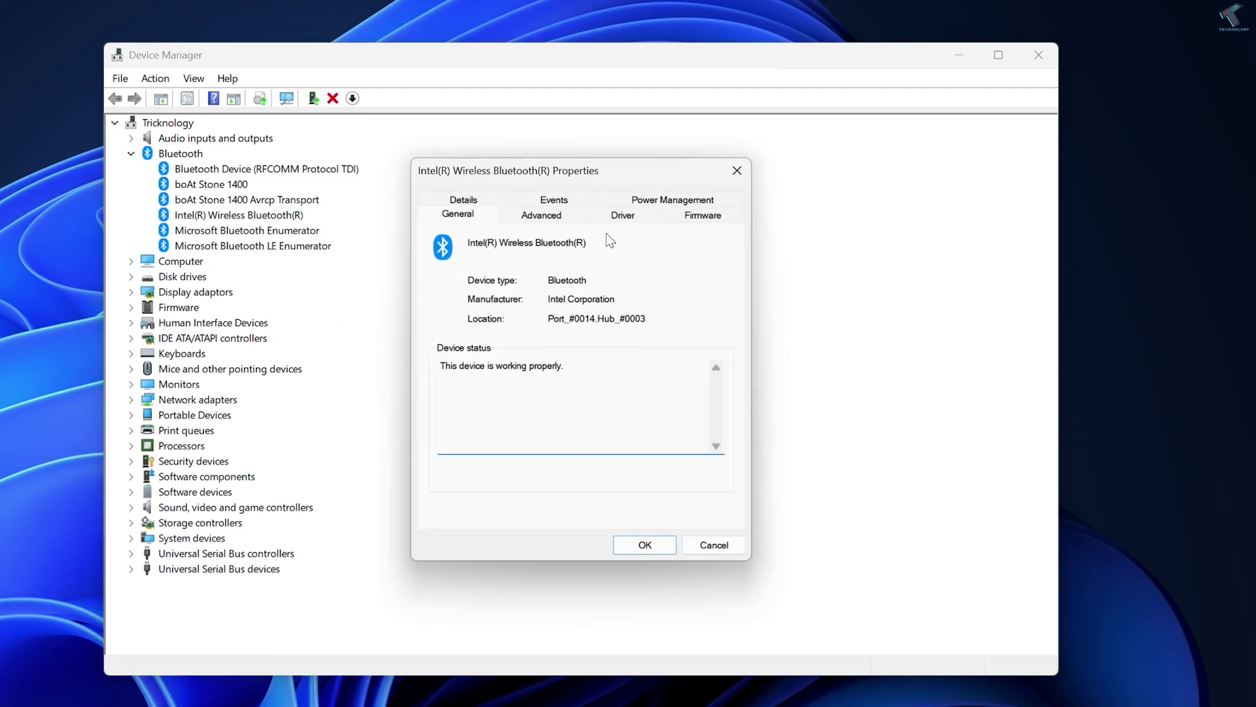
click(624, 216)
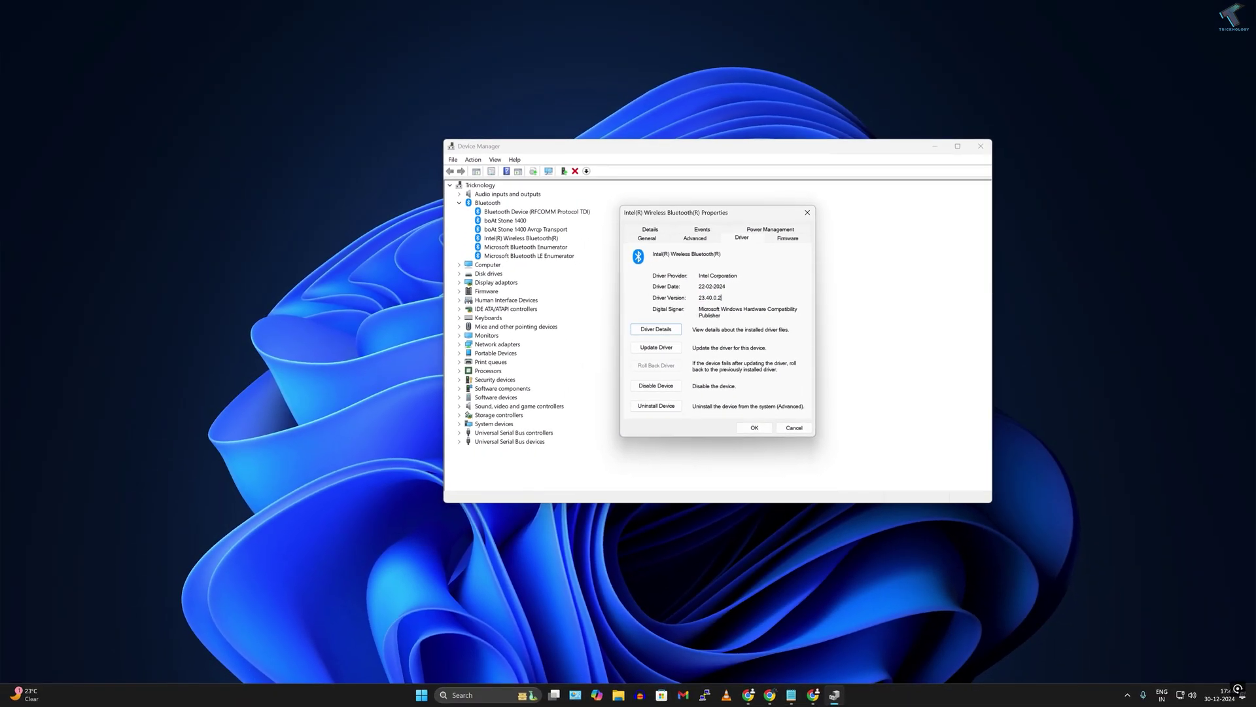
double_click(709, 296)
click(724, 297)
Step: Run a Google search for intel.com in the browser
click(812, 696)
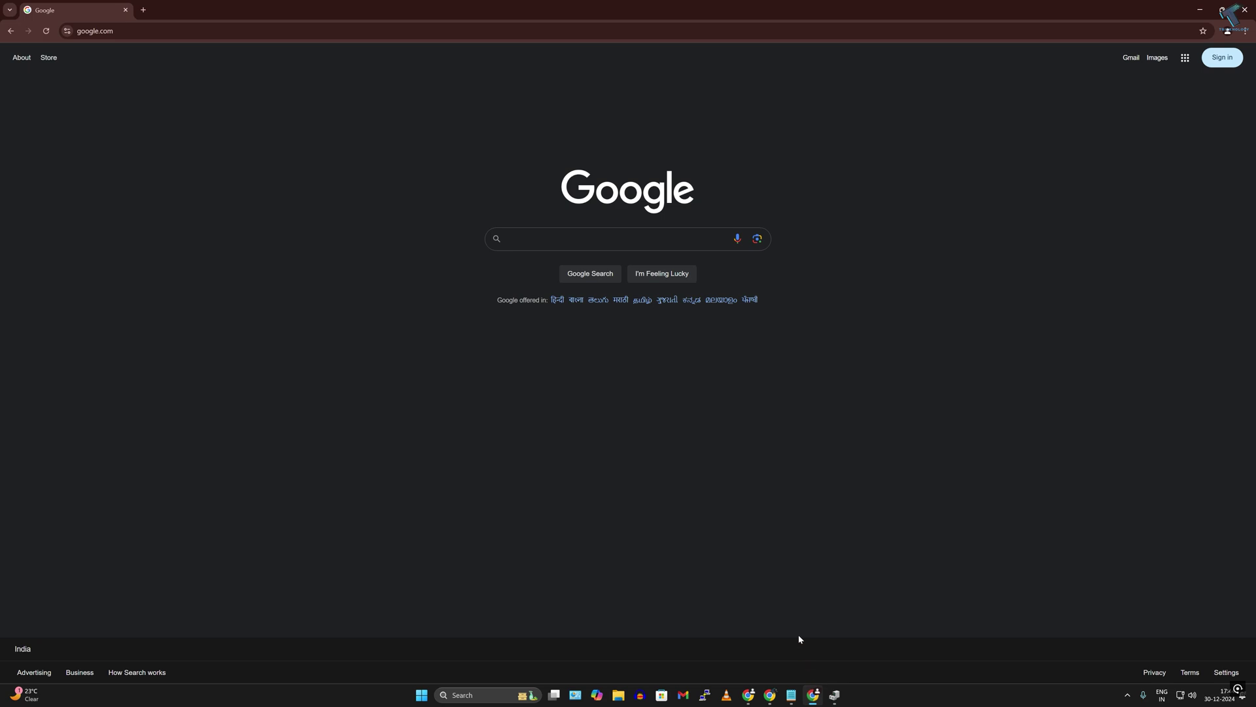
text(i)
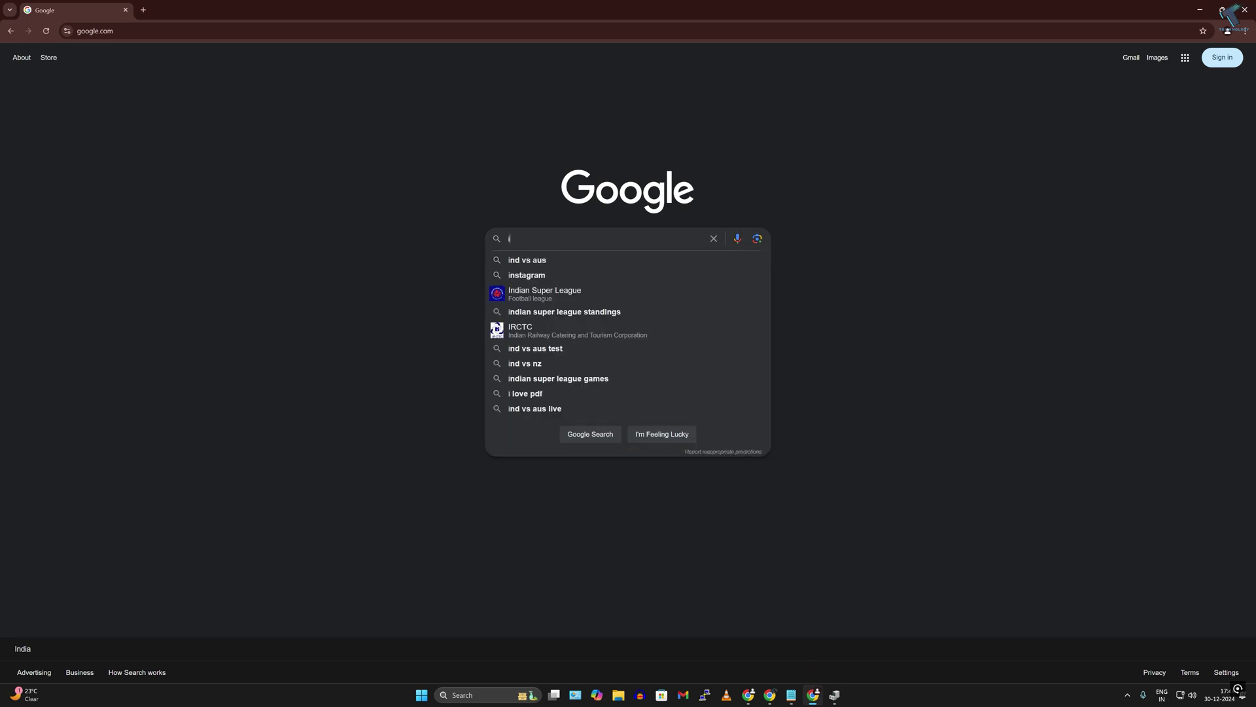
text(ntel.com)
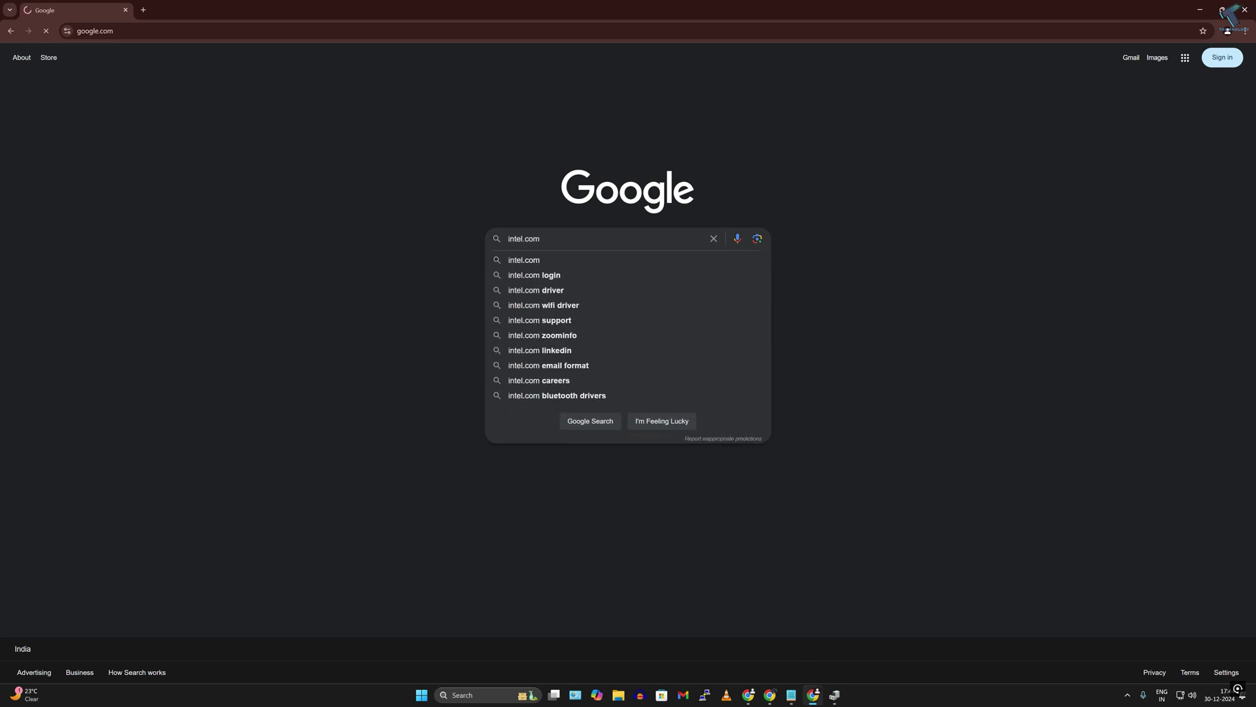
key(Return)
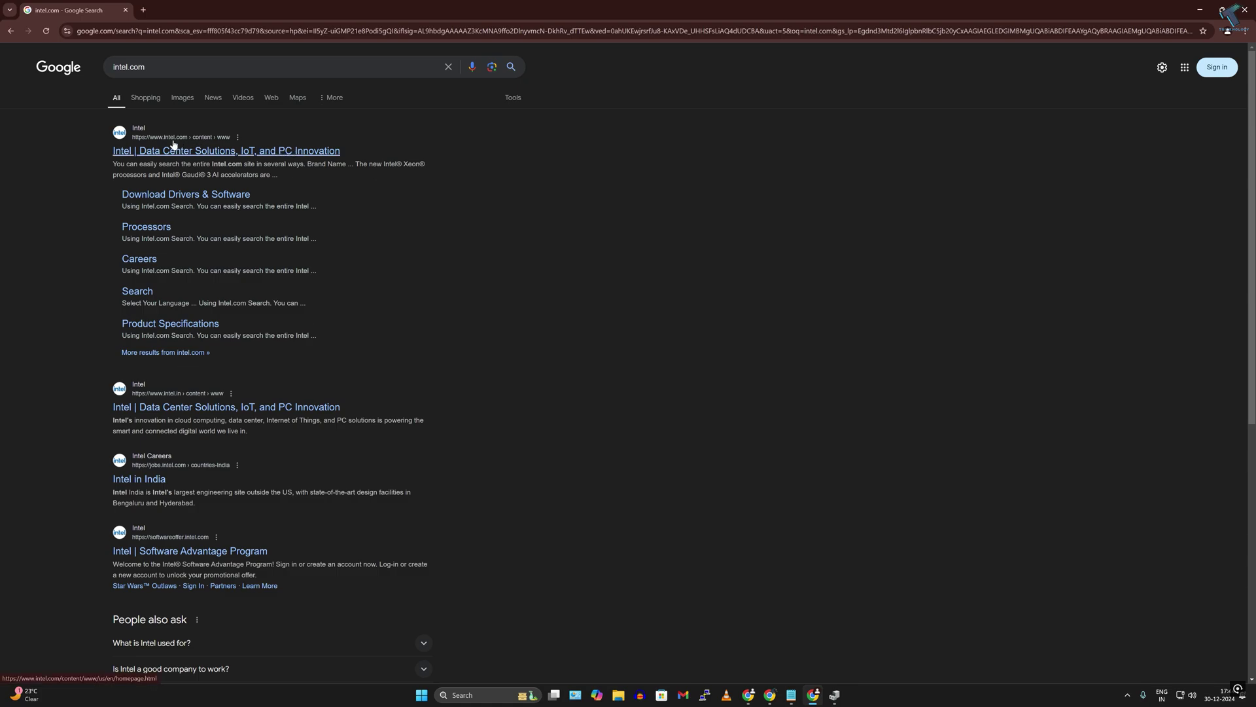
Step: Open Intel's homepage from the results and go to its Download Center via Support
click(197, 152)
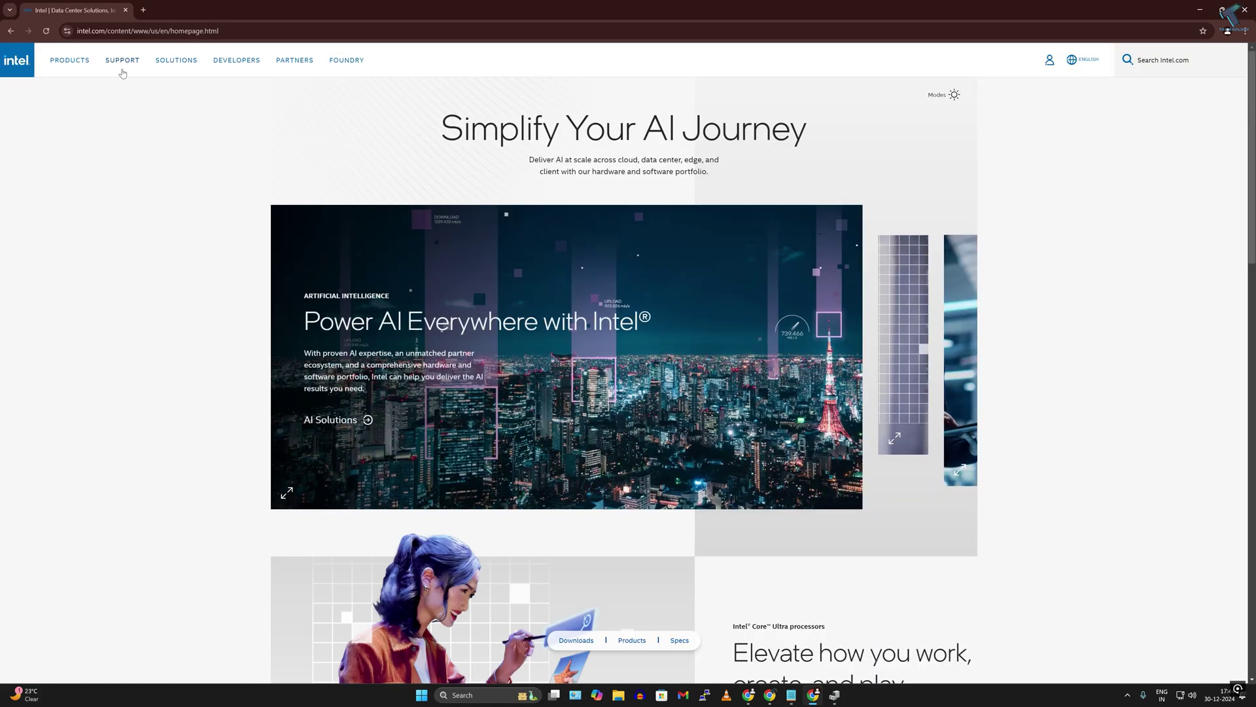
click(122, 61)
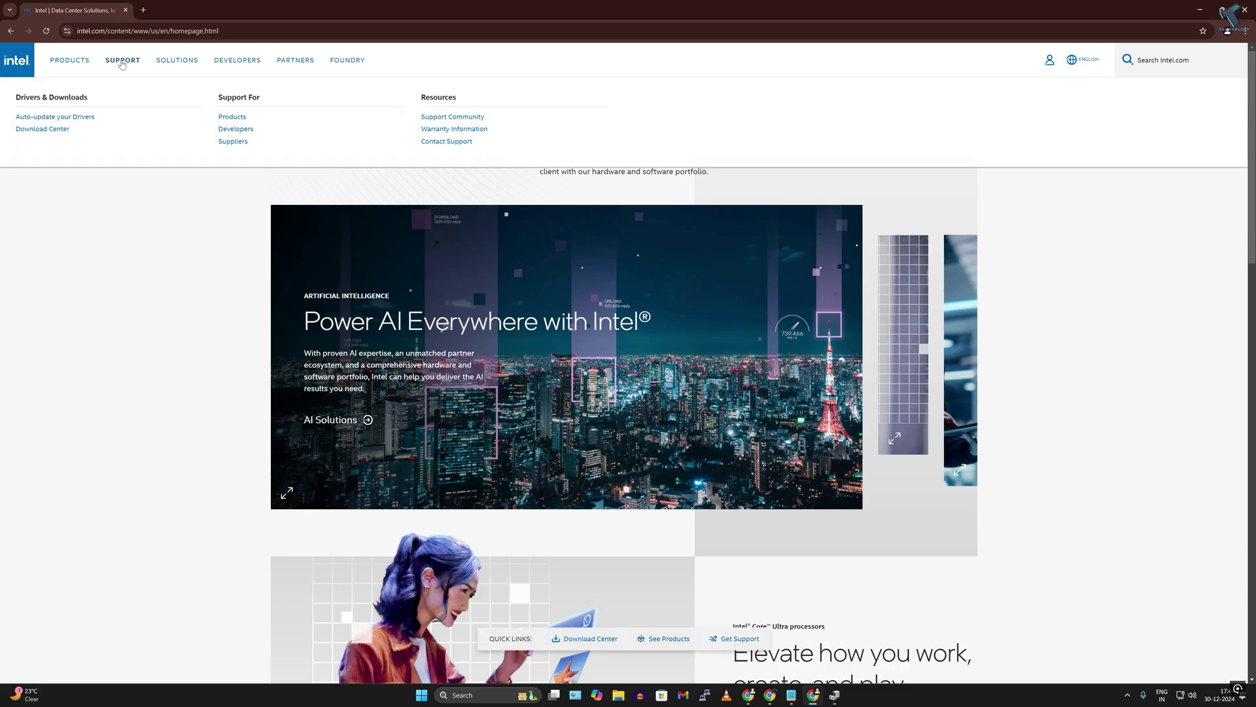
click(49, 129)
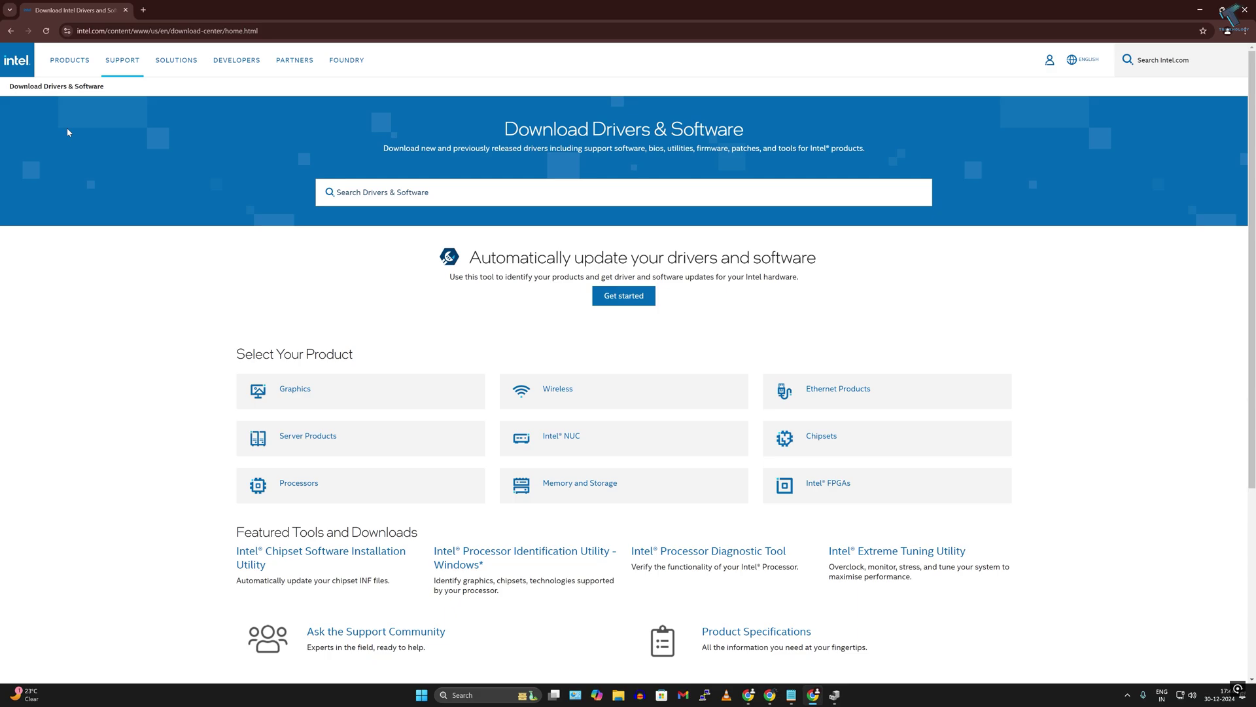
scroll(447, 248, down, 2)
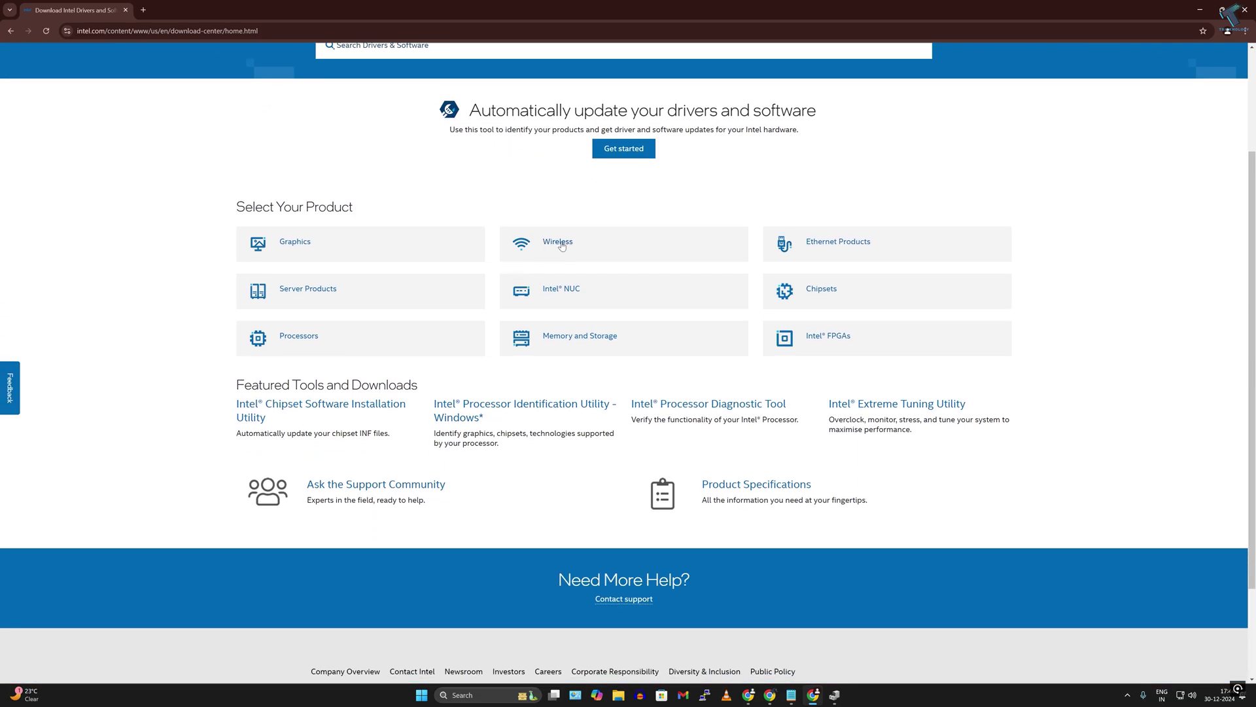
Step: Browse Wireless downloads and highlight the Bluetooth driver result title
click(557, 242)
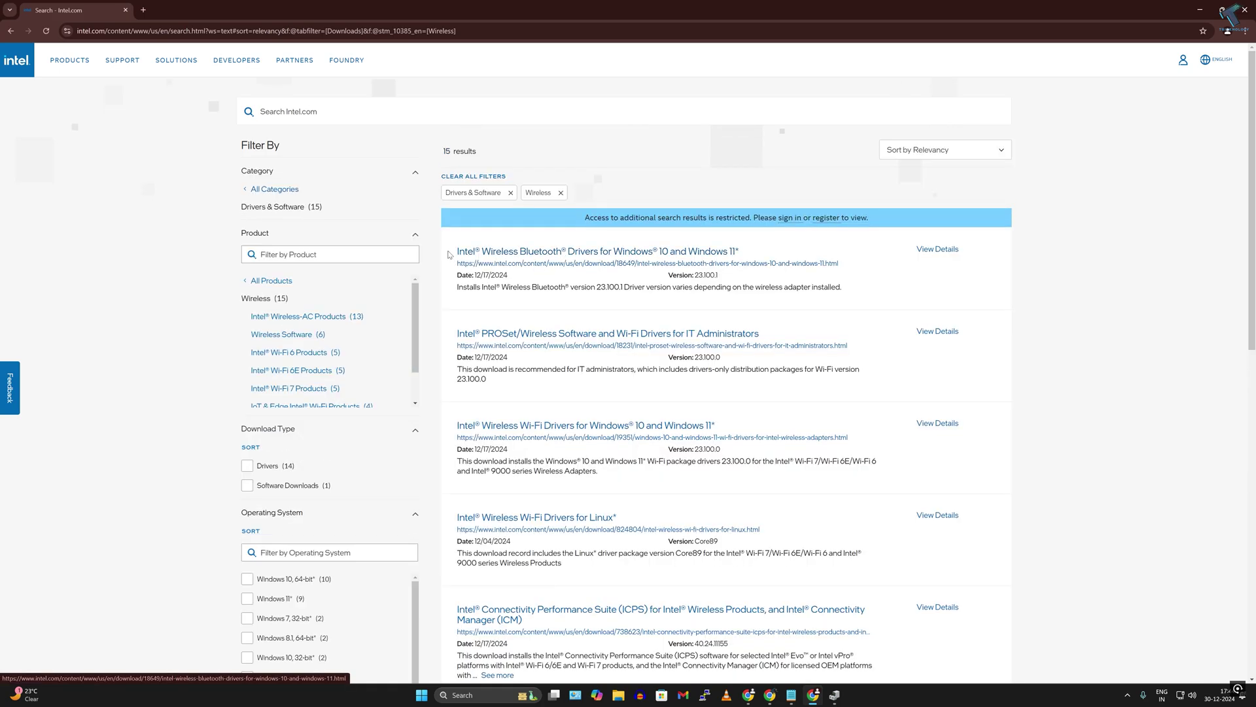
drag(449, 255, 756, 255)
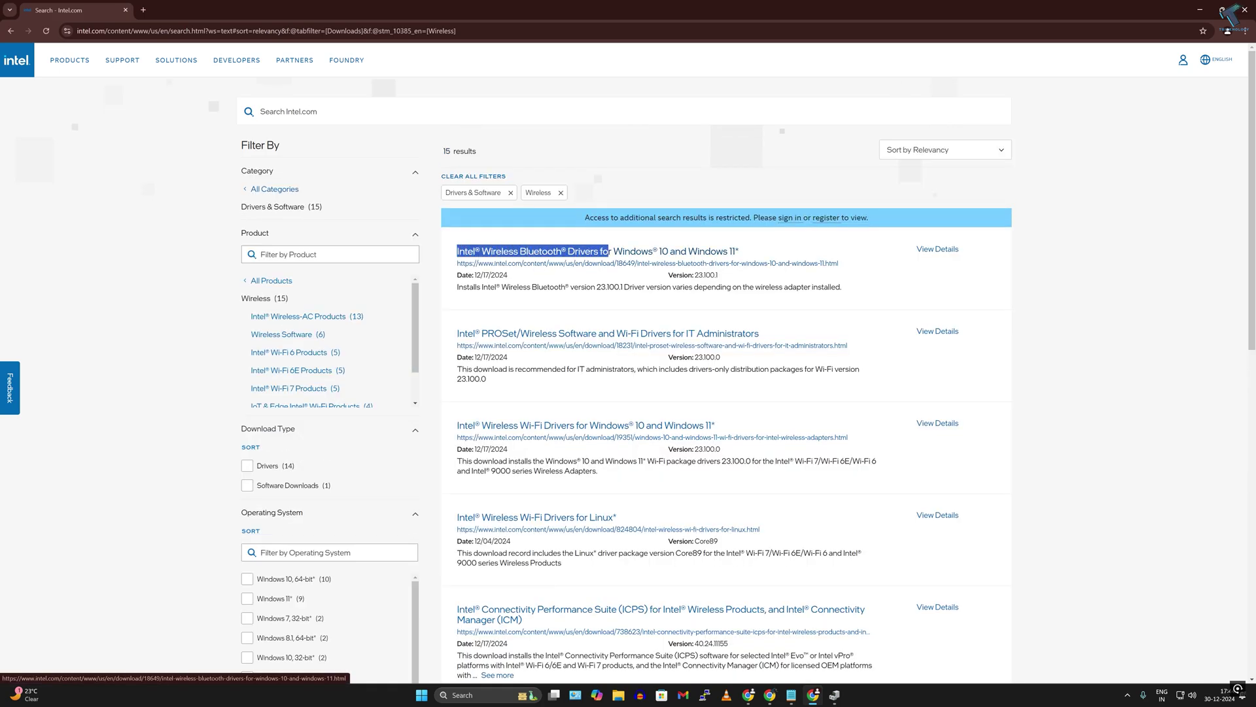
click(757, 255)
Step: Sort the results Newest to Oldest, then back to Relevancy
click(937, 149)
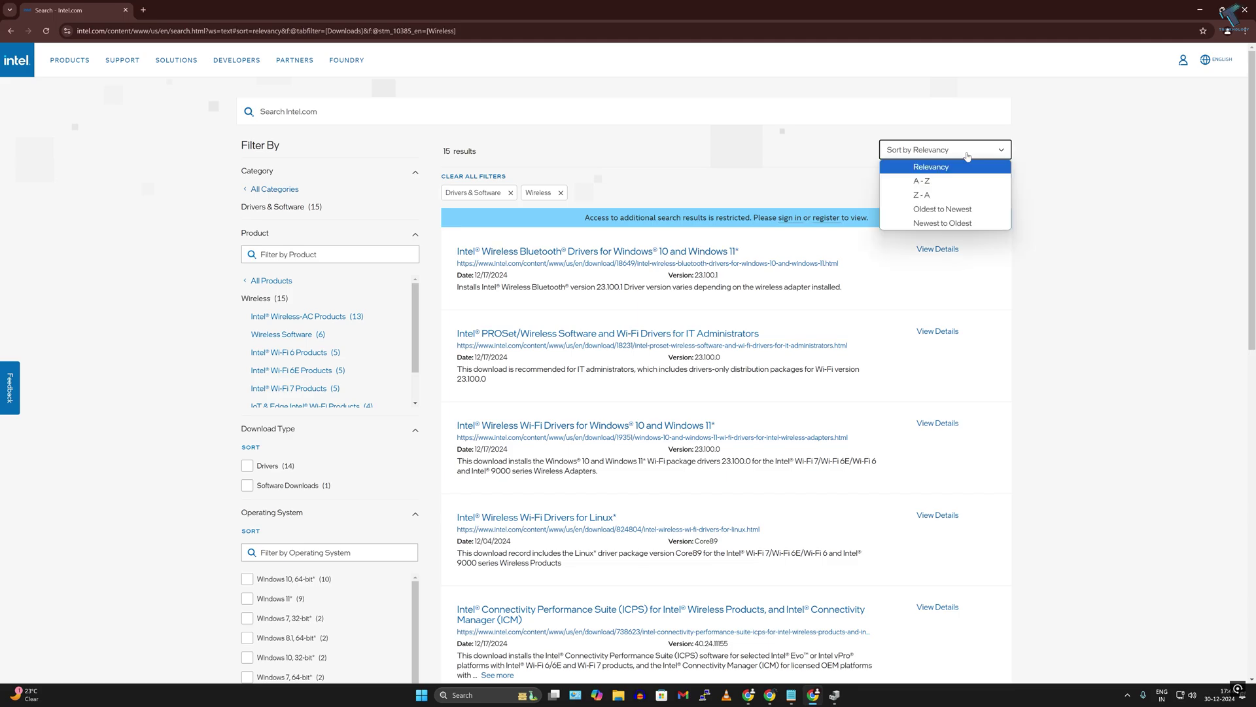
click(952, 224)
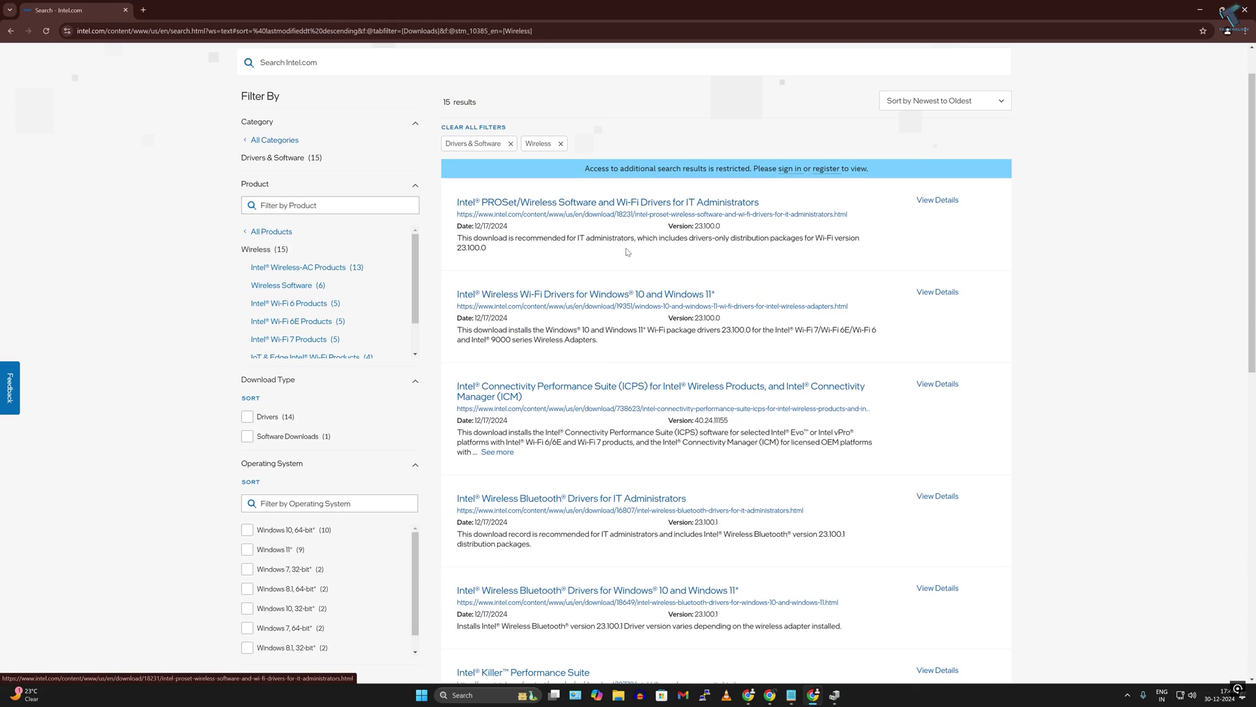
scroll(629, 253, down, 1)
scroll(618, 276, down, 1)
scroll(609, 340, down, 1)
scroll(606, 341, down, 2)
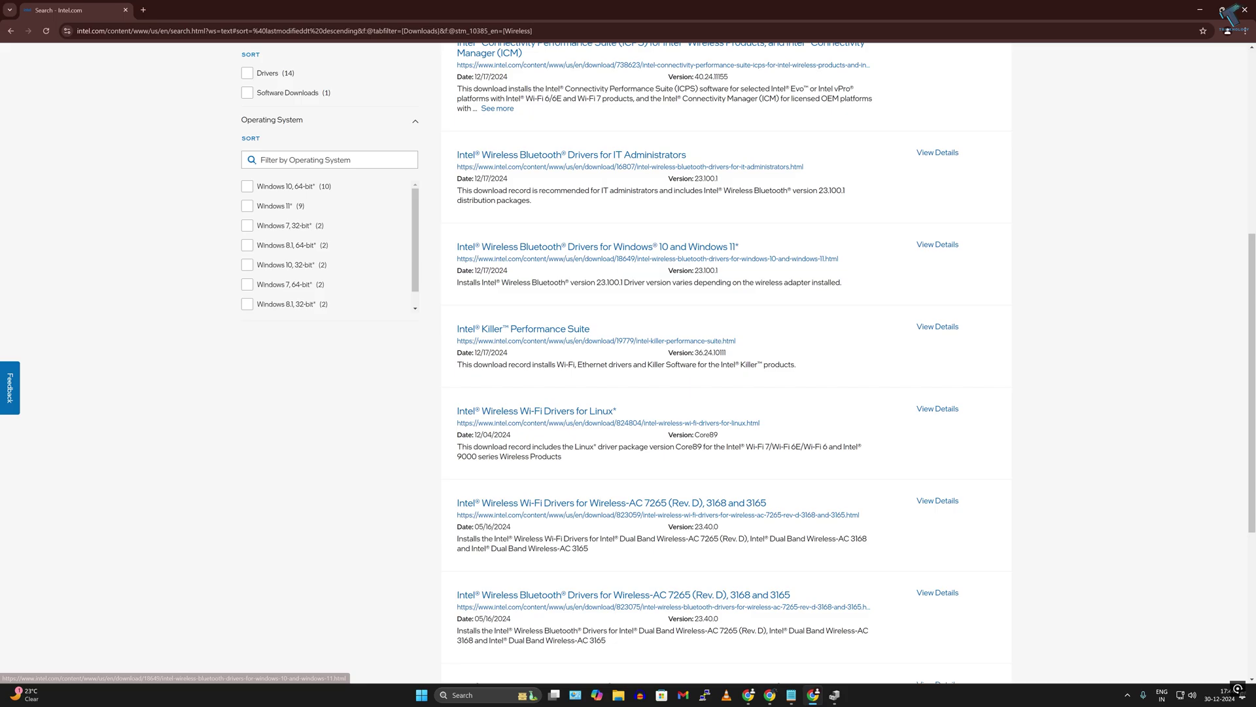
drag(607, 282, 634, 282)
scroll(703, 295, up, 2)
scroll(709, 301, up, 2)
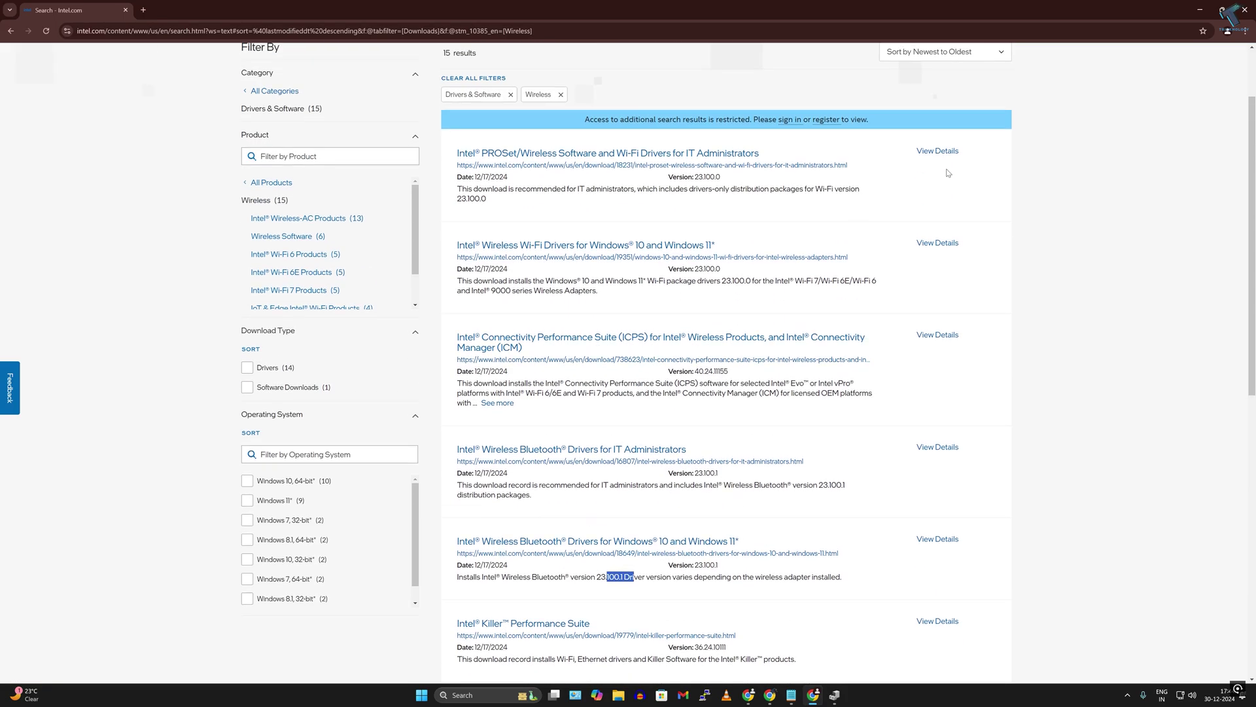
click(944, 53)
click(927, 83)
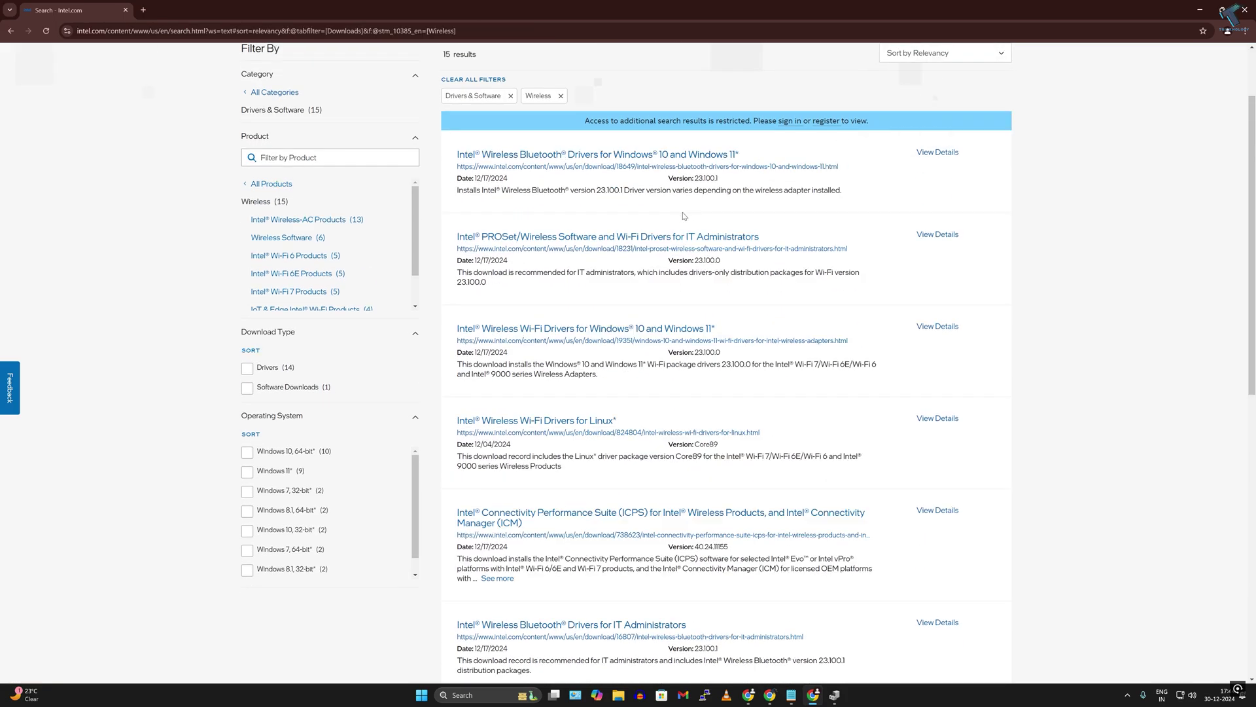
Step: Open the Windows 10/11 Bluetooth driver page and recheck installed version 23.40.0.2
click(576, 157)
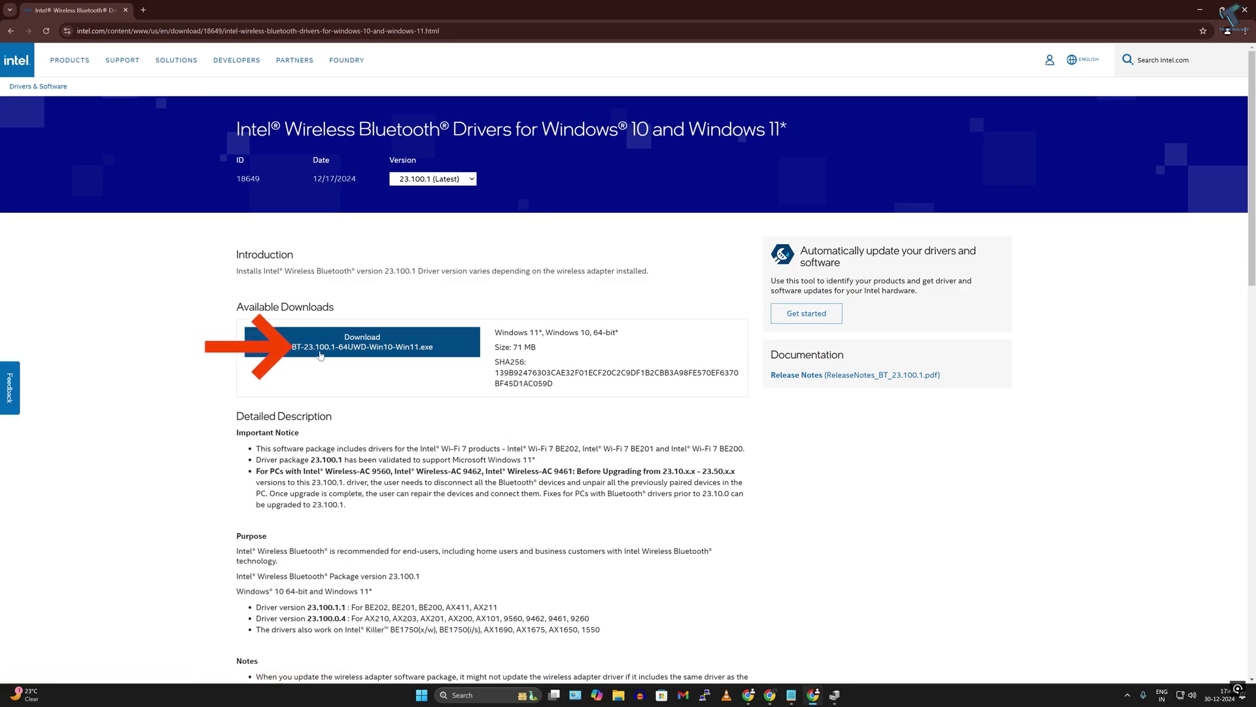
click(841, 695)
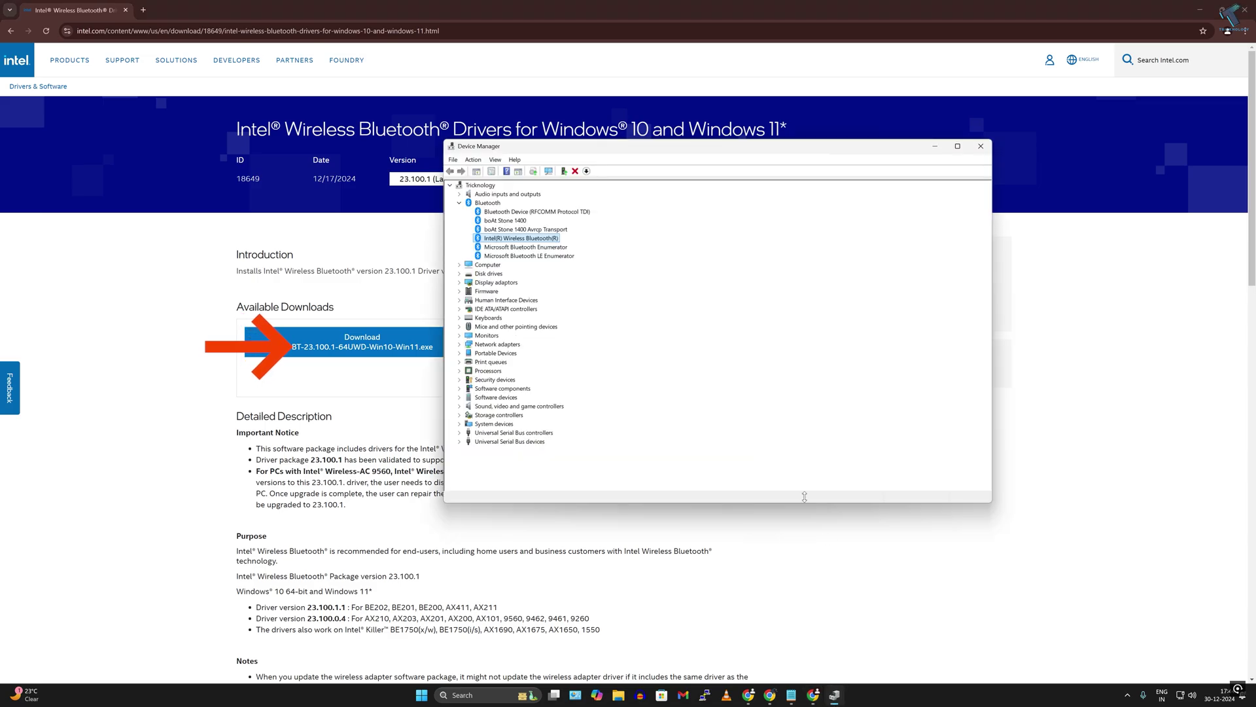
right_click(538, 238)
click(556, 296)
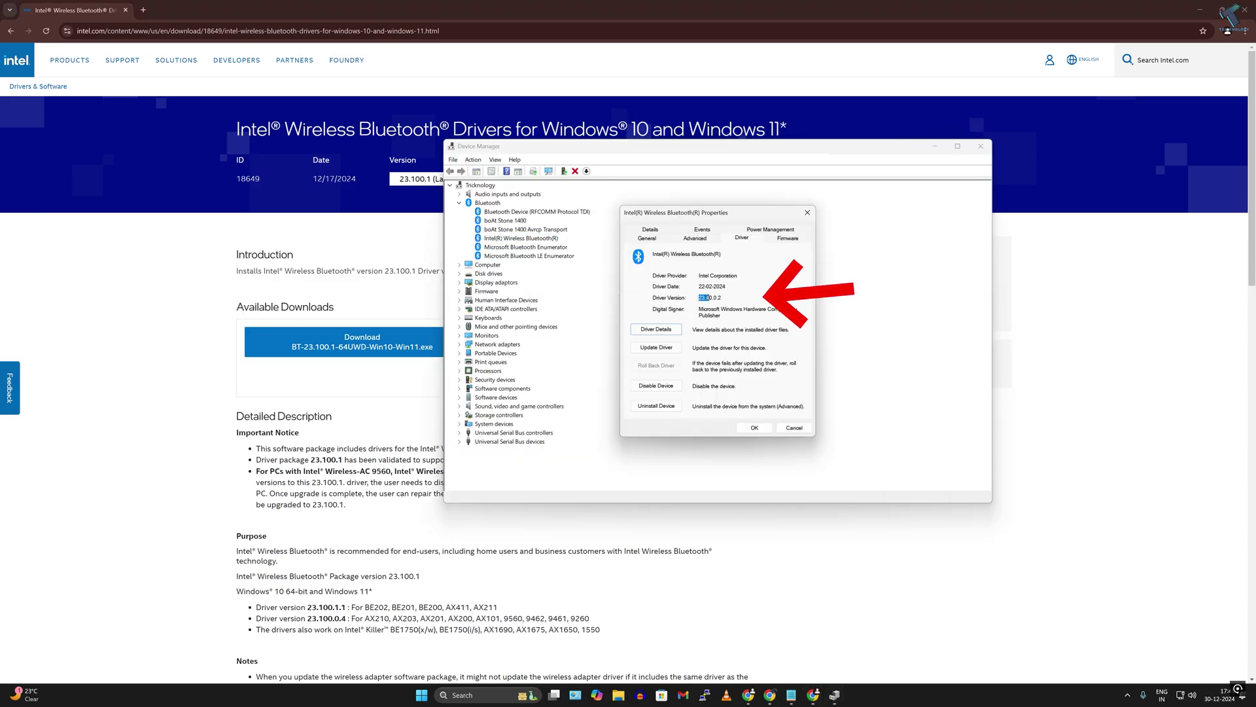
double_click(700, 296)
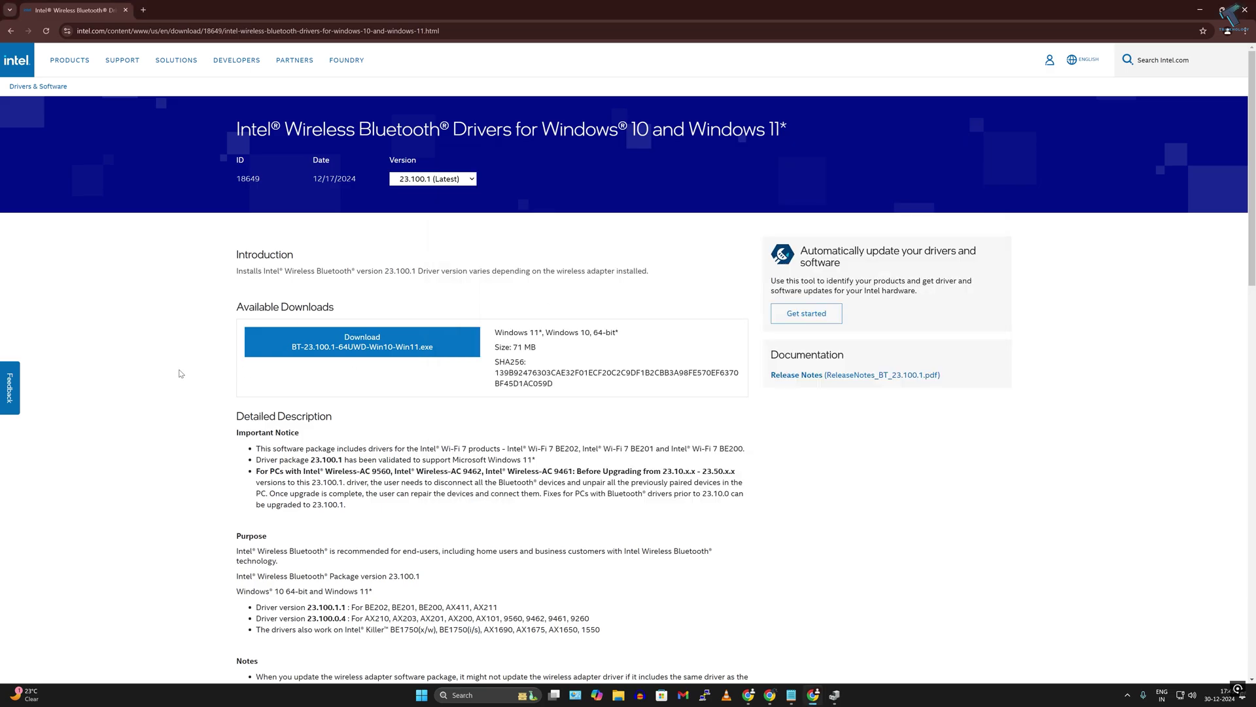
Step: Download the 23.100.1 Bluetooth installer after accepting Intel's license terms
click(344, 349)
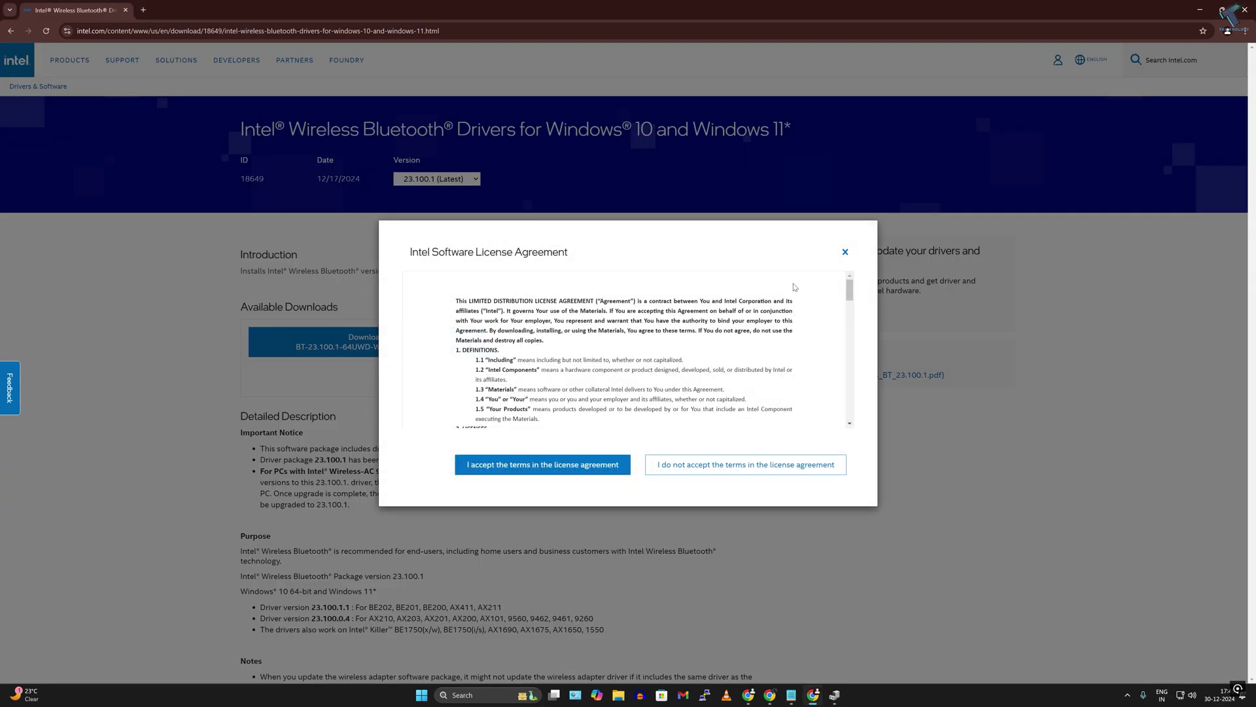
scroll(793, 287, down, 5)
click(574, 464)
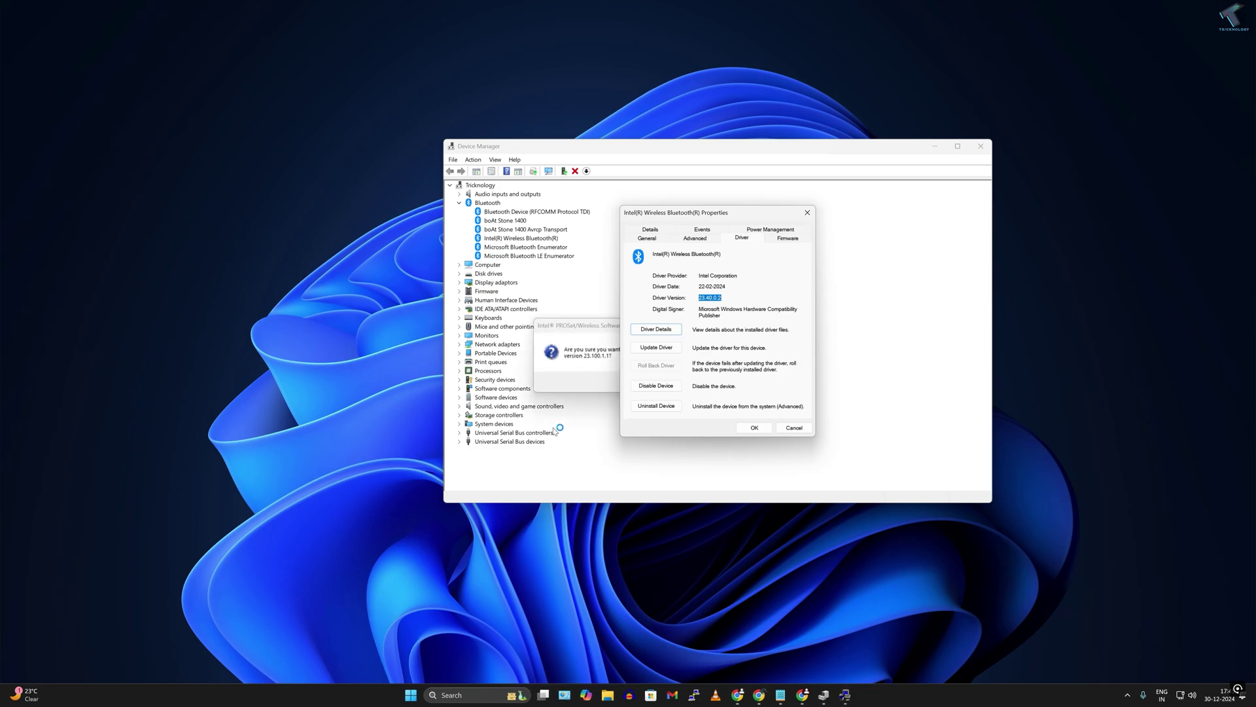
Step: Close the adapter properties, minimize Device Manager, and approve the 23.100.1.1 upgrade
click(589, 352)
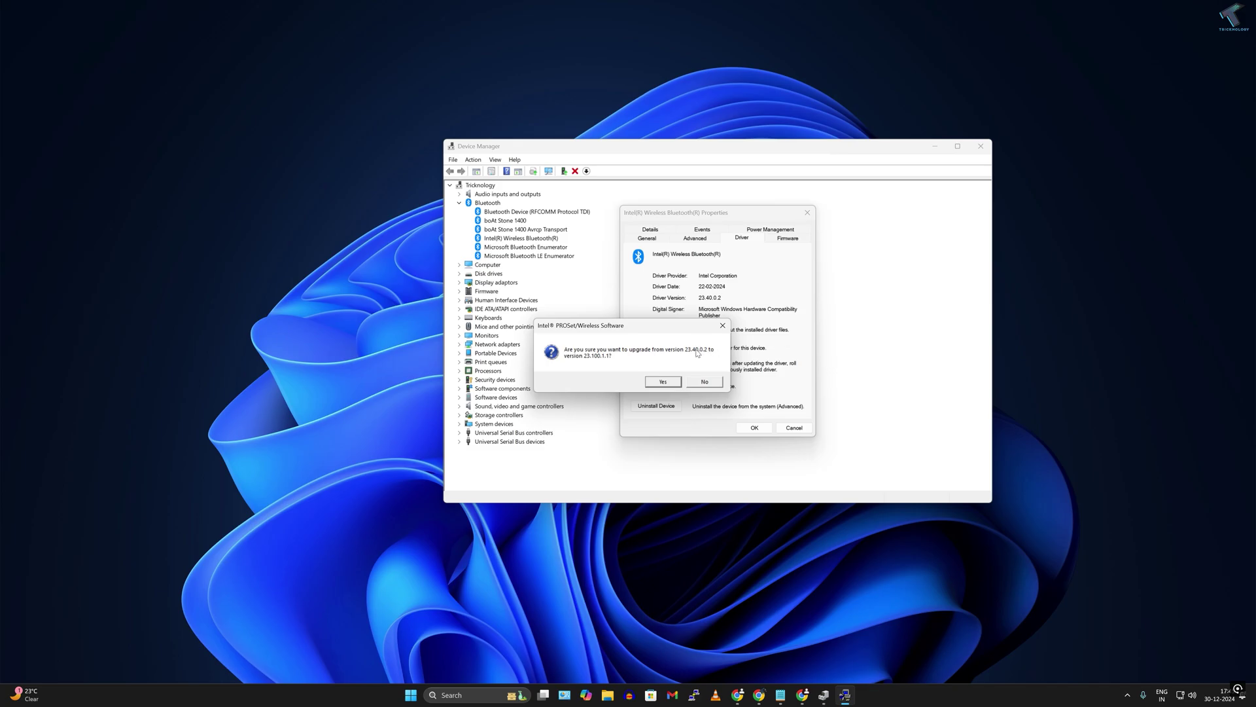
click(808, 214)
click(938, 147)
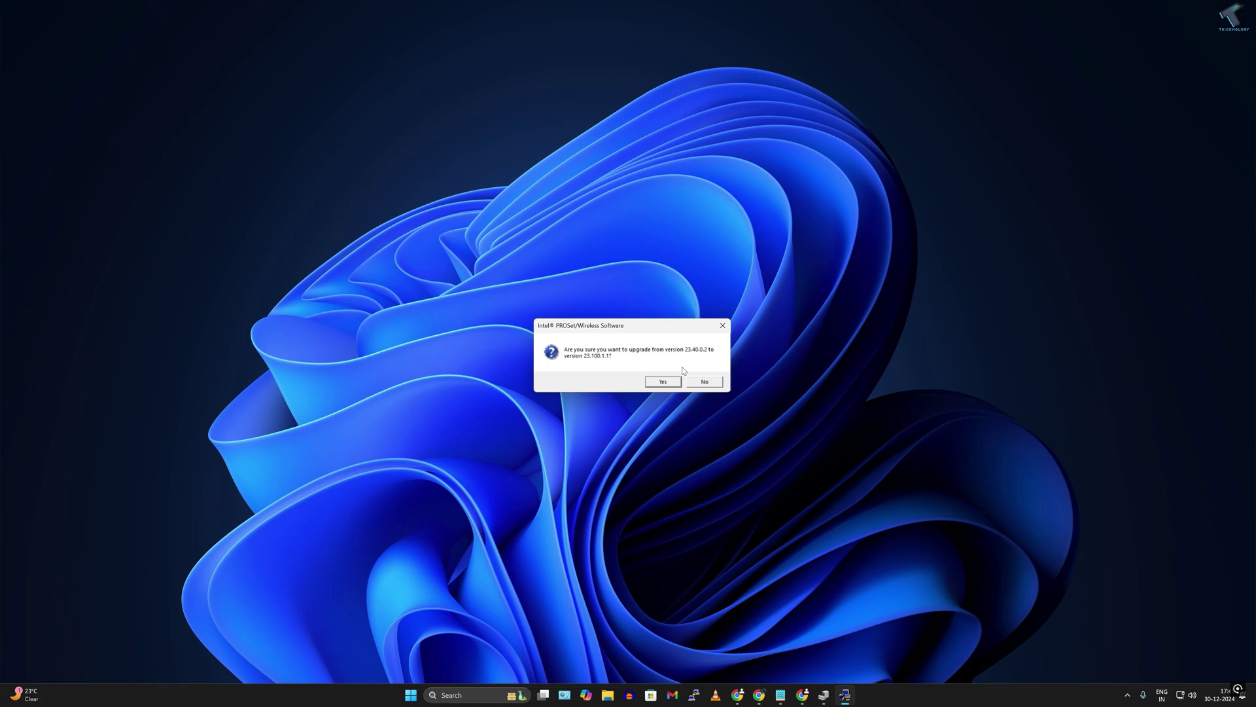
click(663, 382)
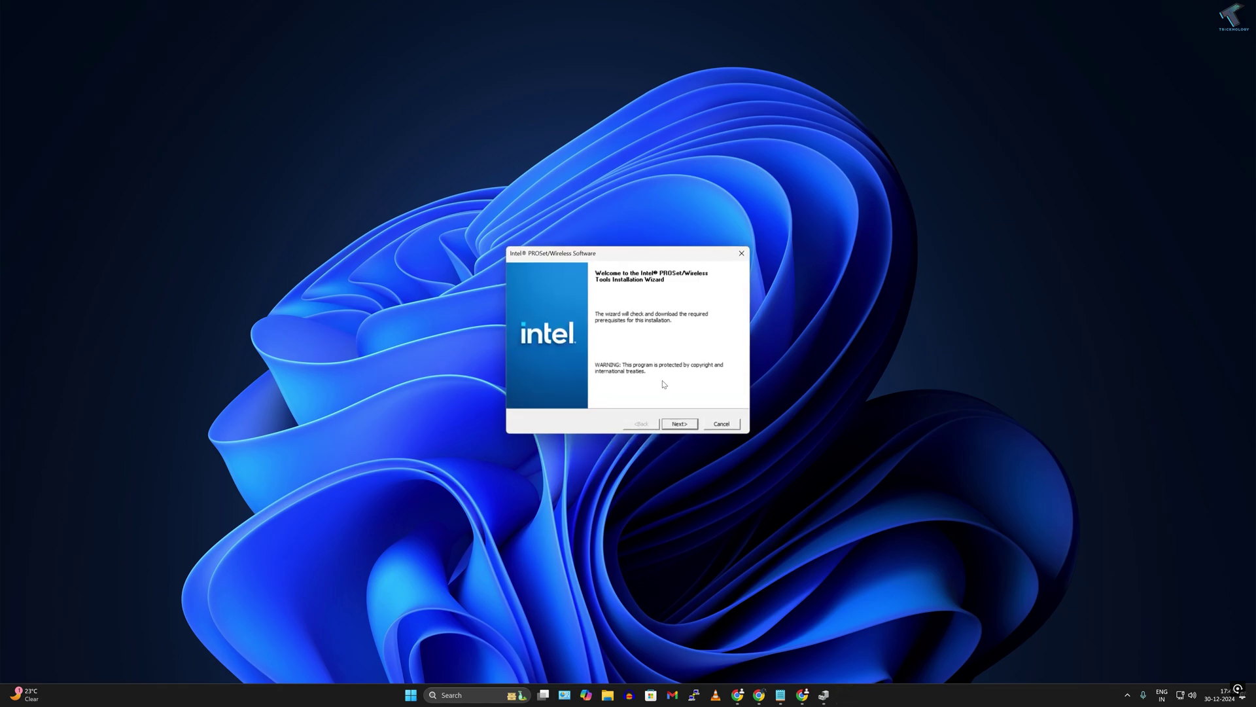
Step: Accept the license terms, choose the Complete setup type, and start installing
click(680, 423)
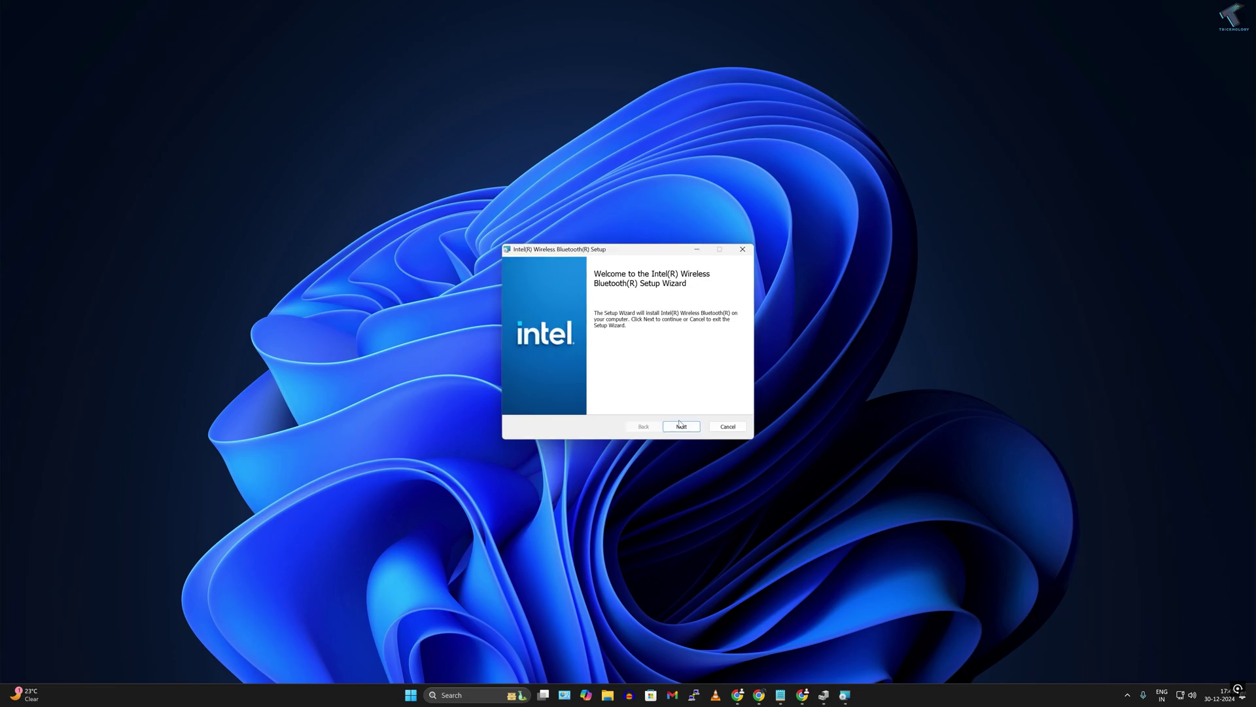
click(681, 425)
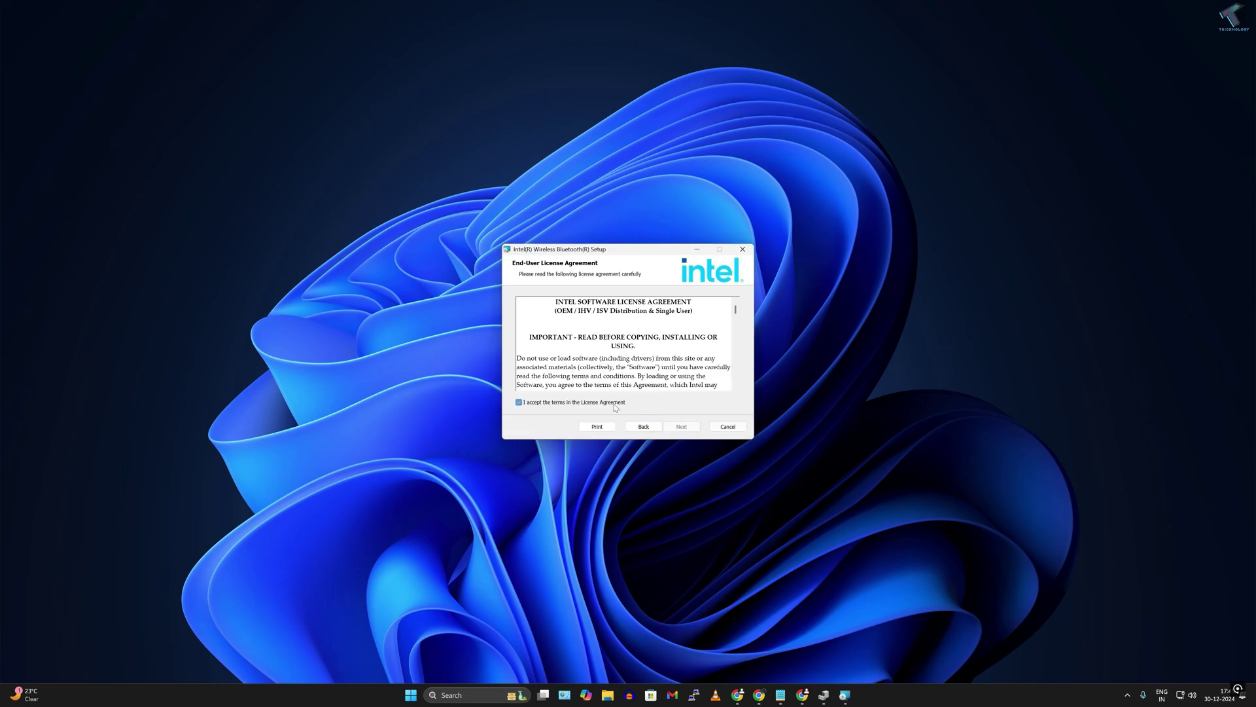
click(615, 405)
click(694, 431)
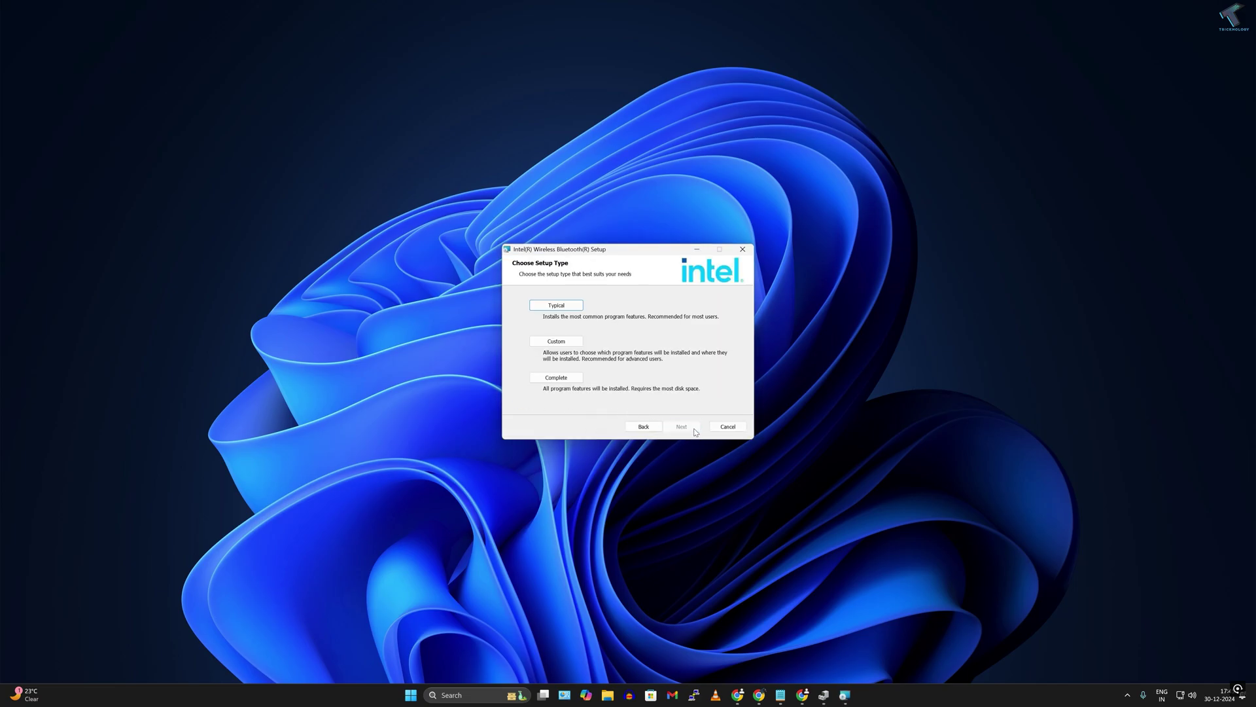
click(561, 378)
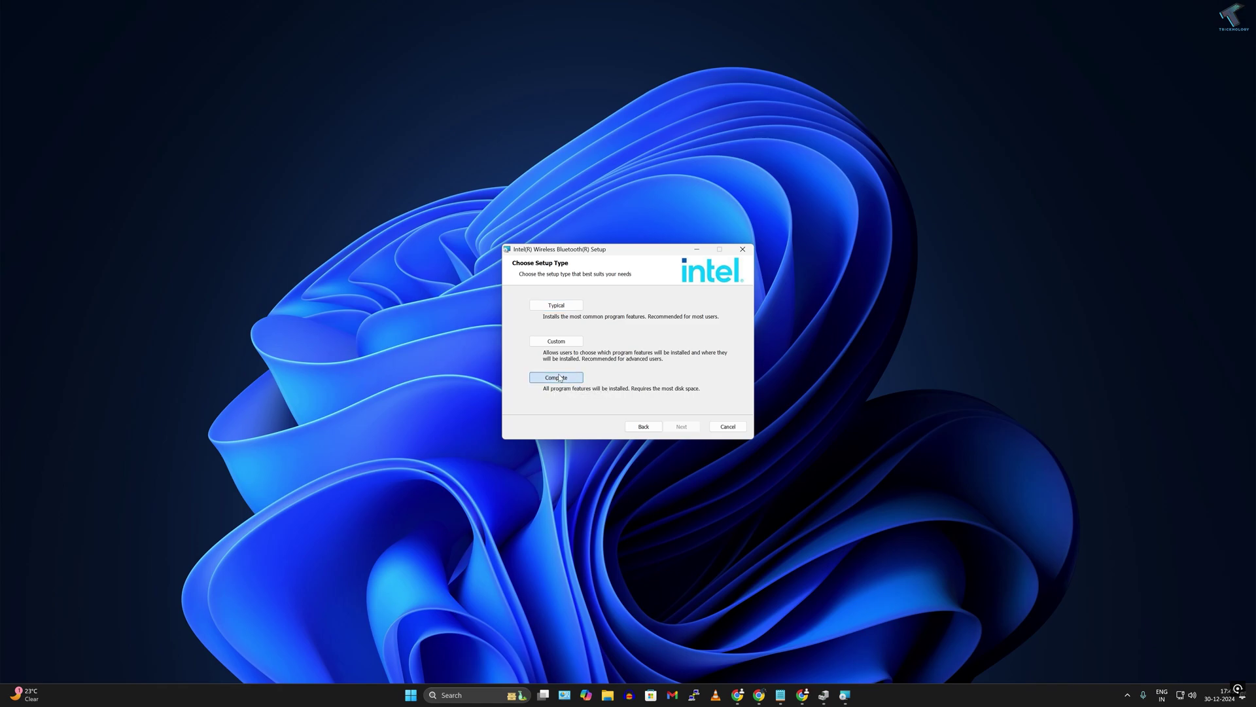
click(675, 425)
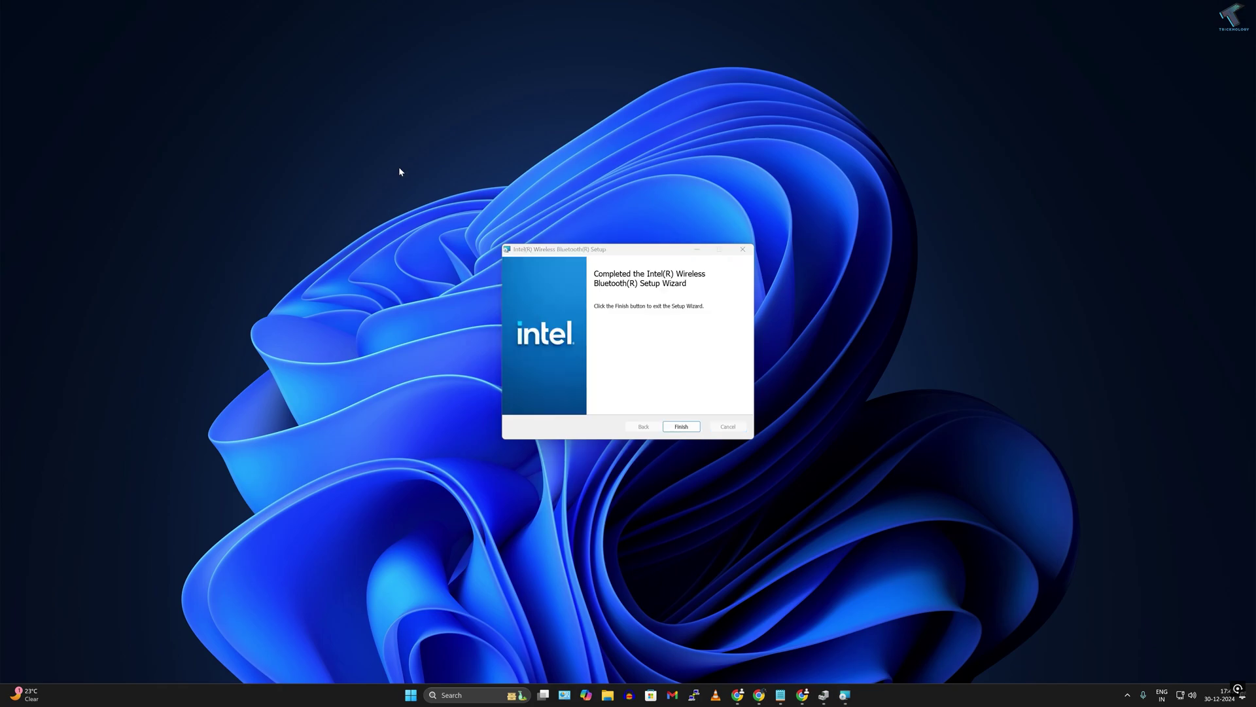
Step: Close the finished wizard and verify driver version 23.100.1.1 on the adapter's Driver tab
click(680, 427)
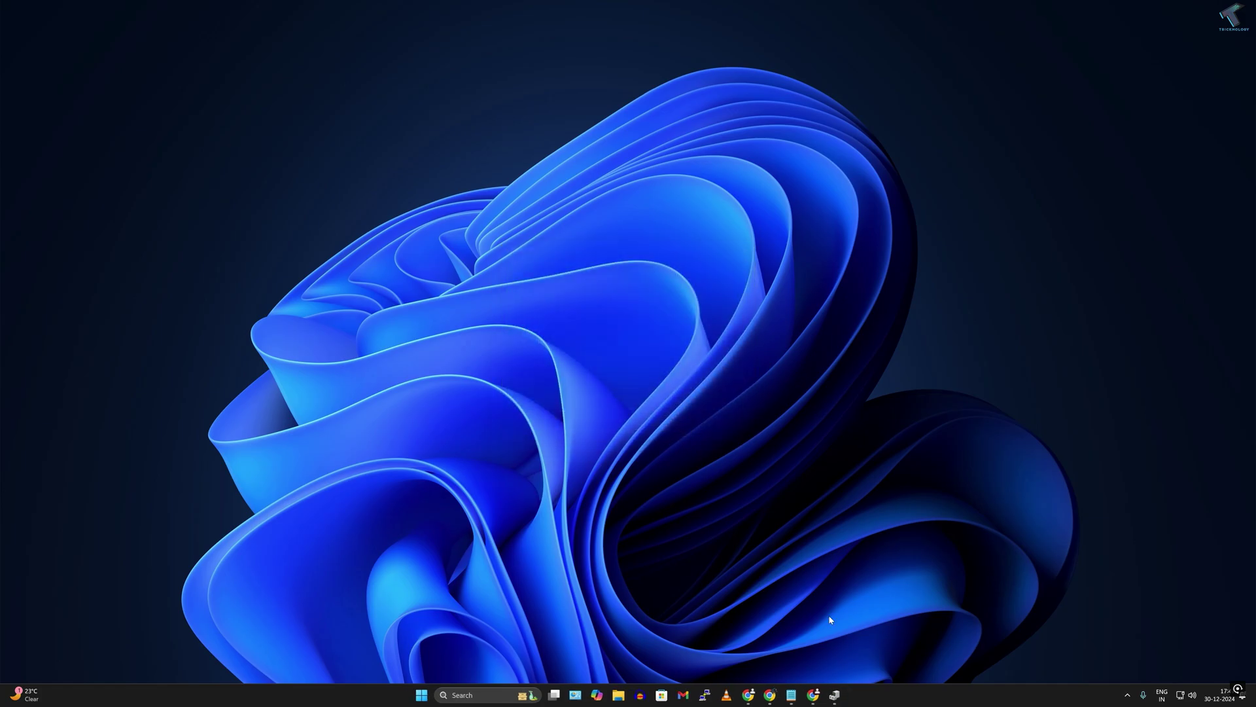
click(834, 694)
right_click(522, 237)
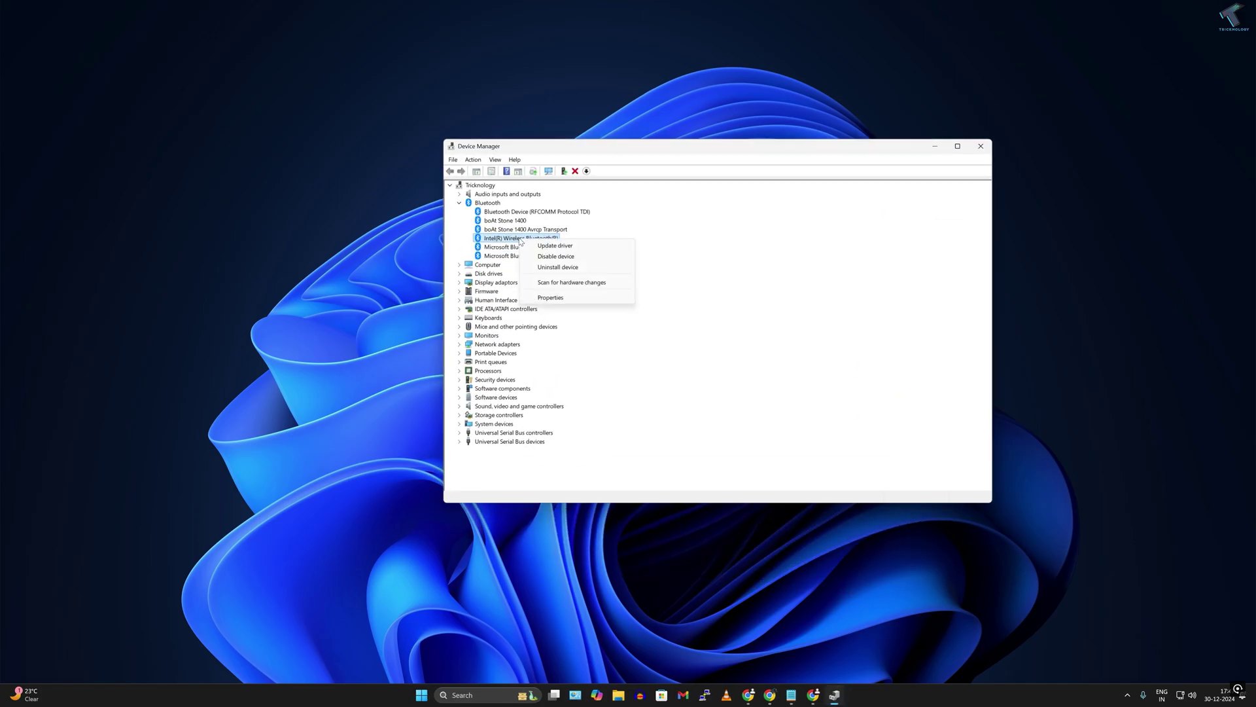
click(571, 300)
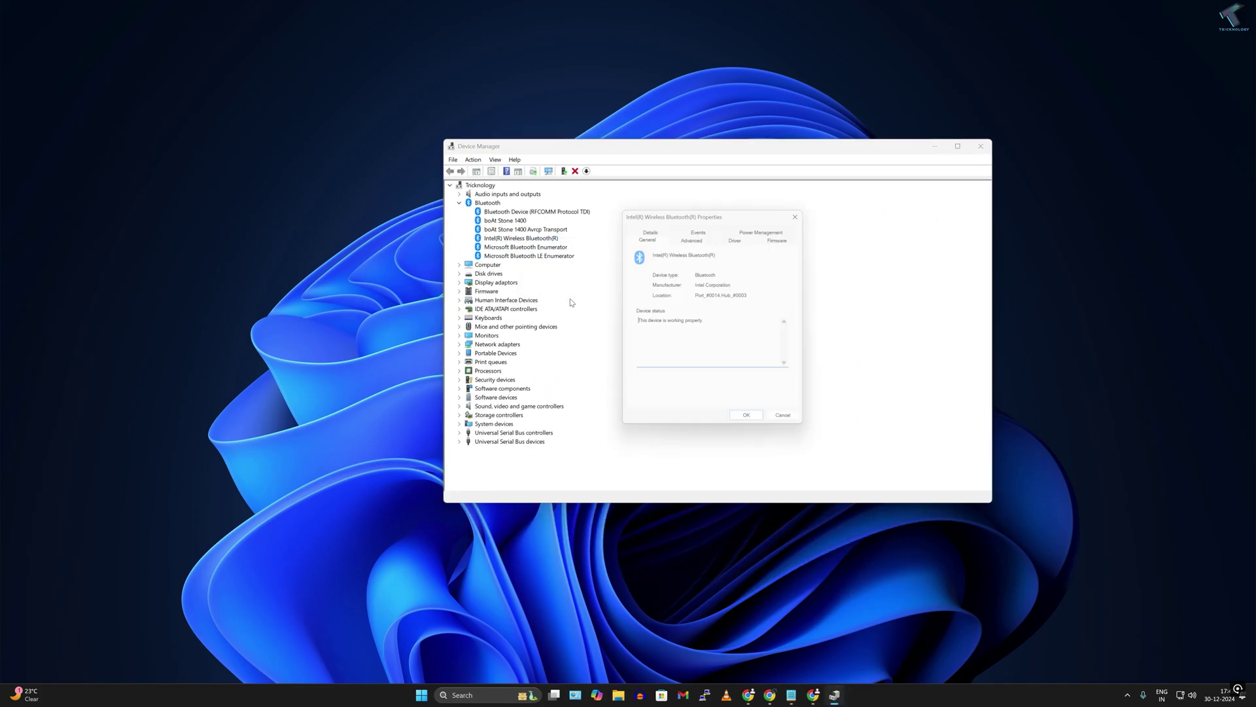
click(735, 240)
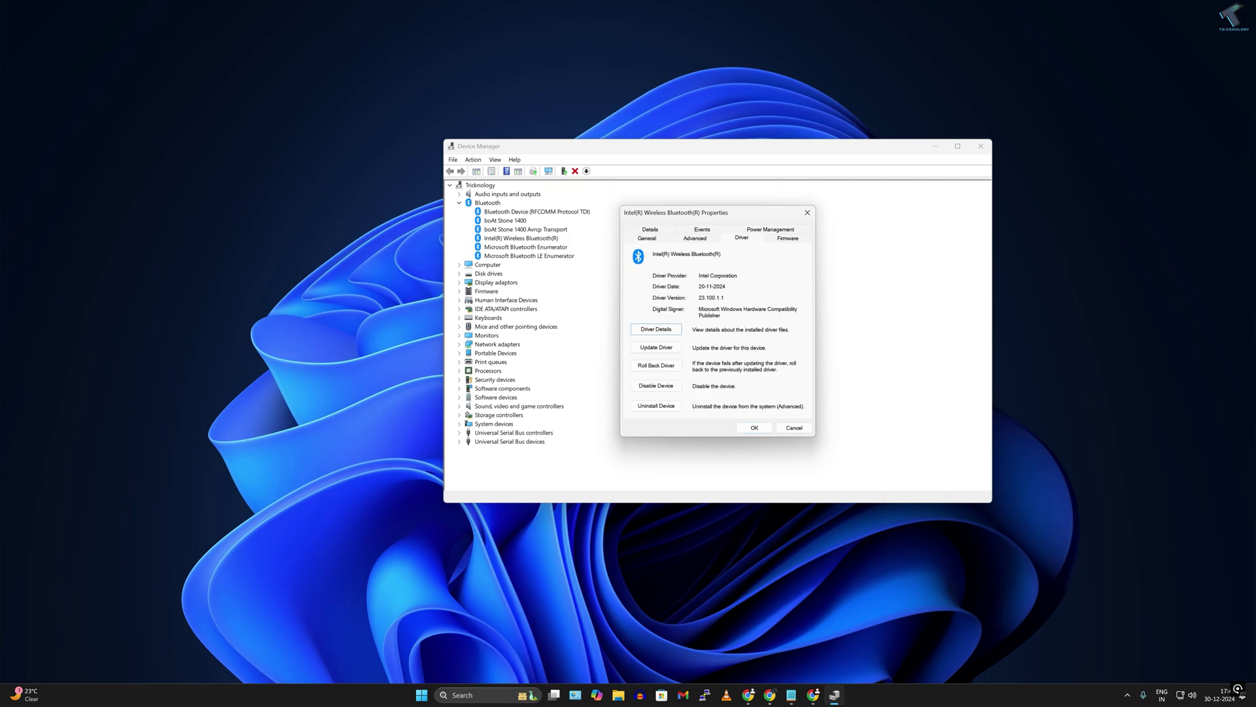
drag(700, 298, 724, 298)
click(711, 298)
double_click(712, 298)
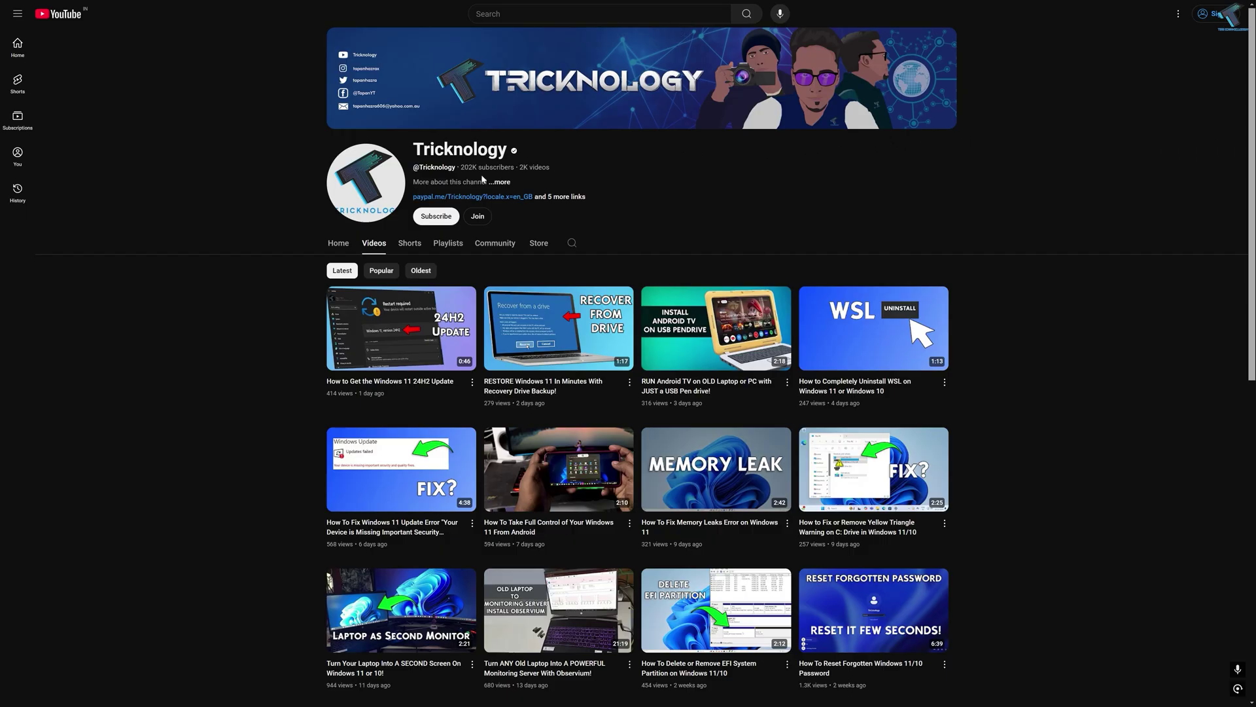
scroll(482, 179, down, 1)
scroll(462, 191, down, 1)
scroll(448, 200, down, 1)
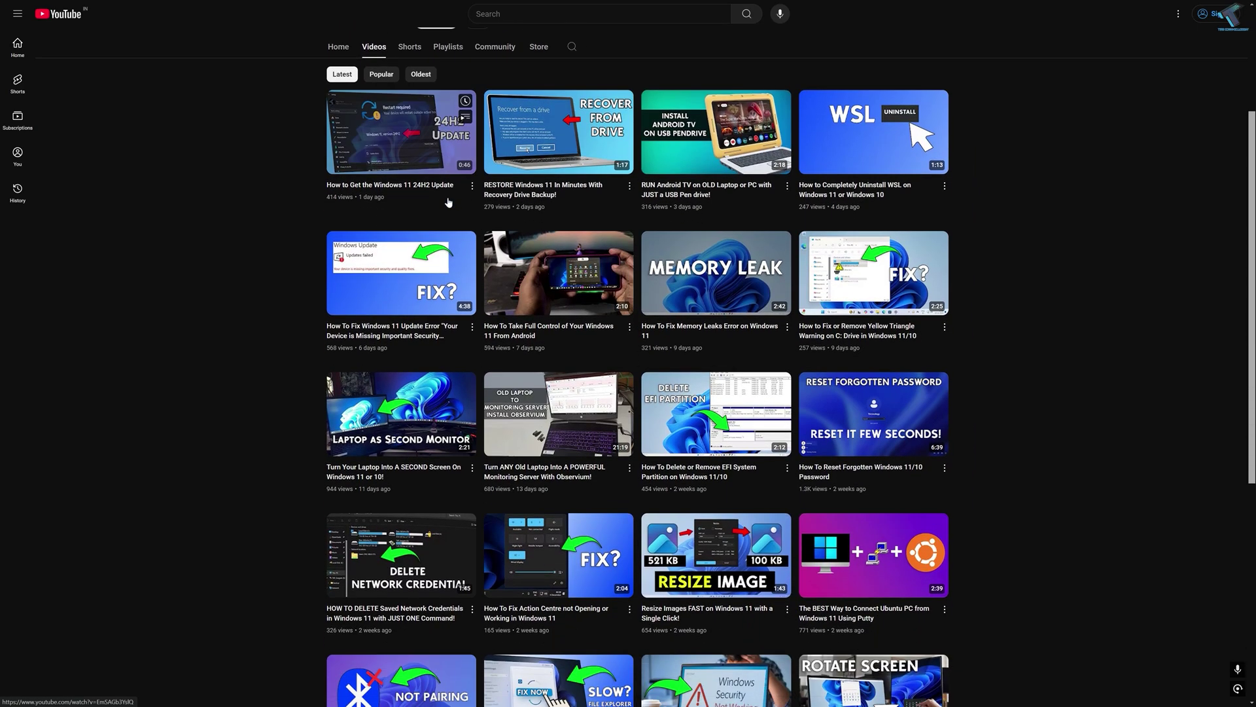
scroll(448, 202, down, 1)
scroll(277, 191, down, 2)
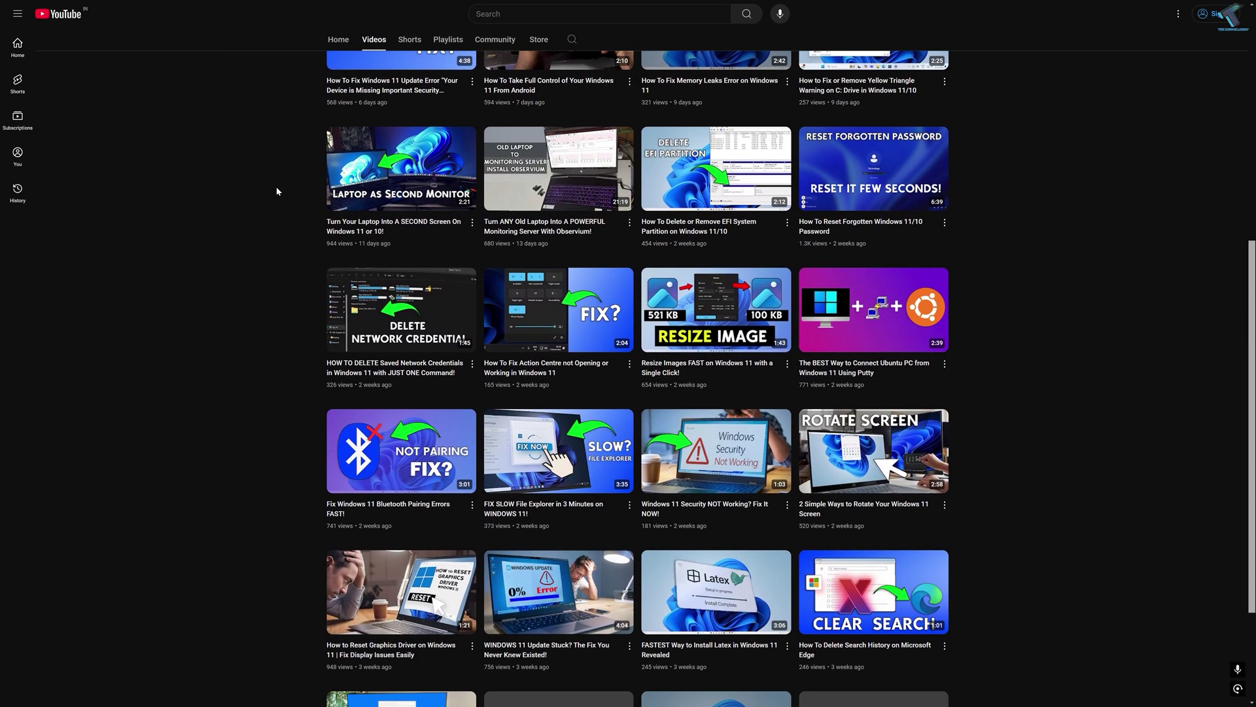
scroll(277, 191, down, 1)
scroll(277, 191, down, 1)
scroll(277, 191, down, 1)
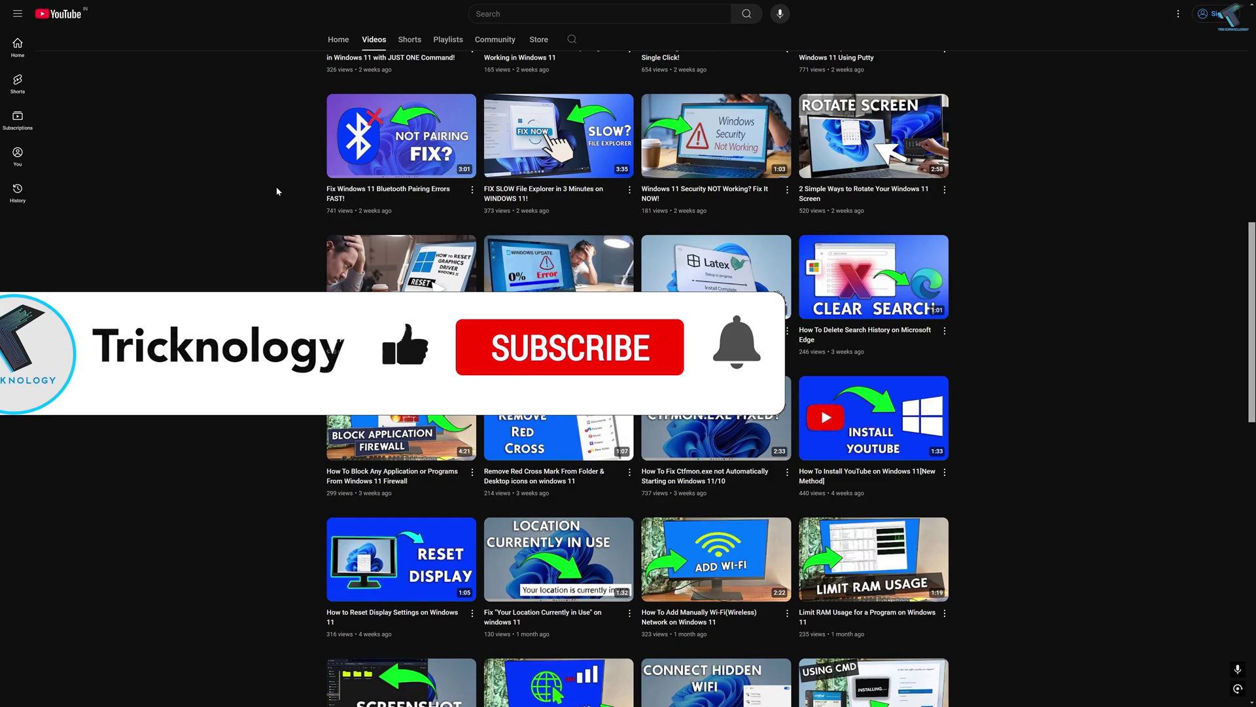
scroll(277, 191, down, 2)
scroll(278, 192, down, 1)
scroll(277, 191, down, 2)
scroll(277, 192, down, 1)
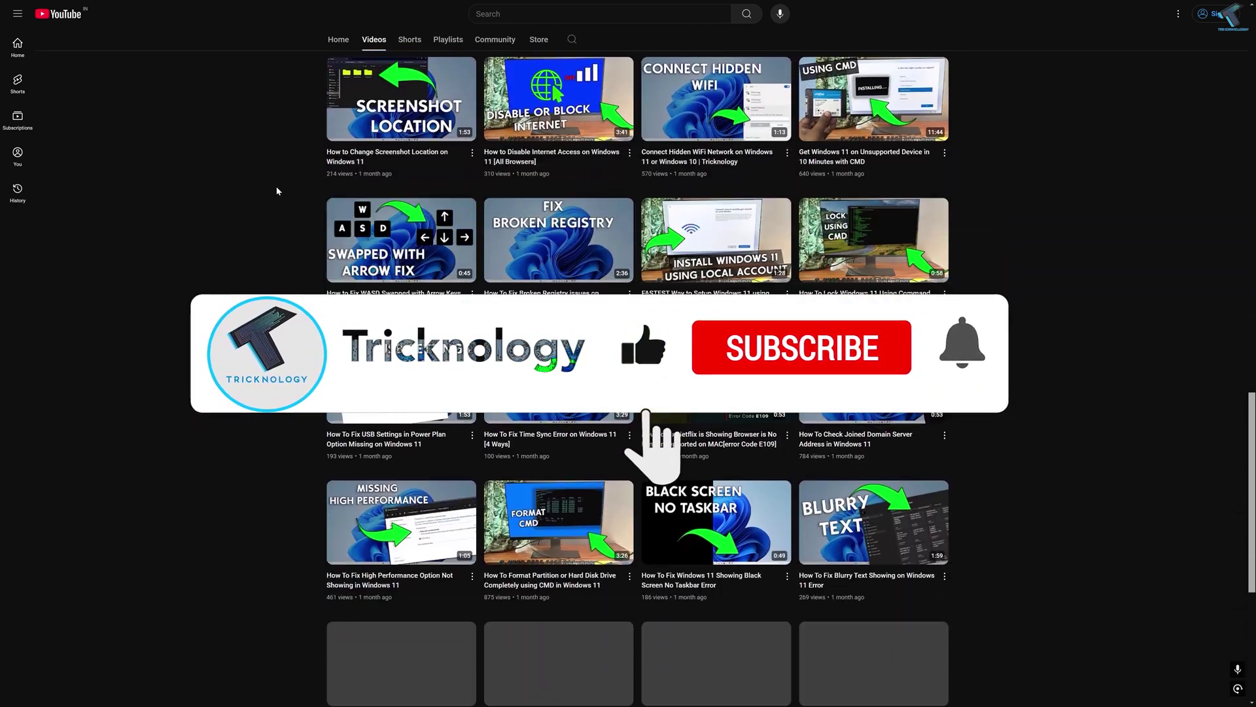
scroll(276, 186, down, 1)
scroll(277, 185, down, 1)
scroll(276, 185, down, 1)
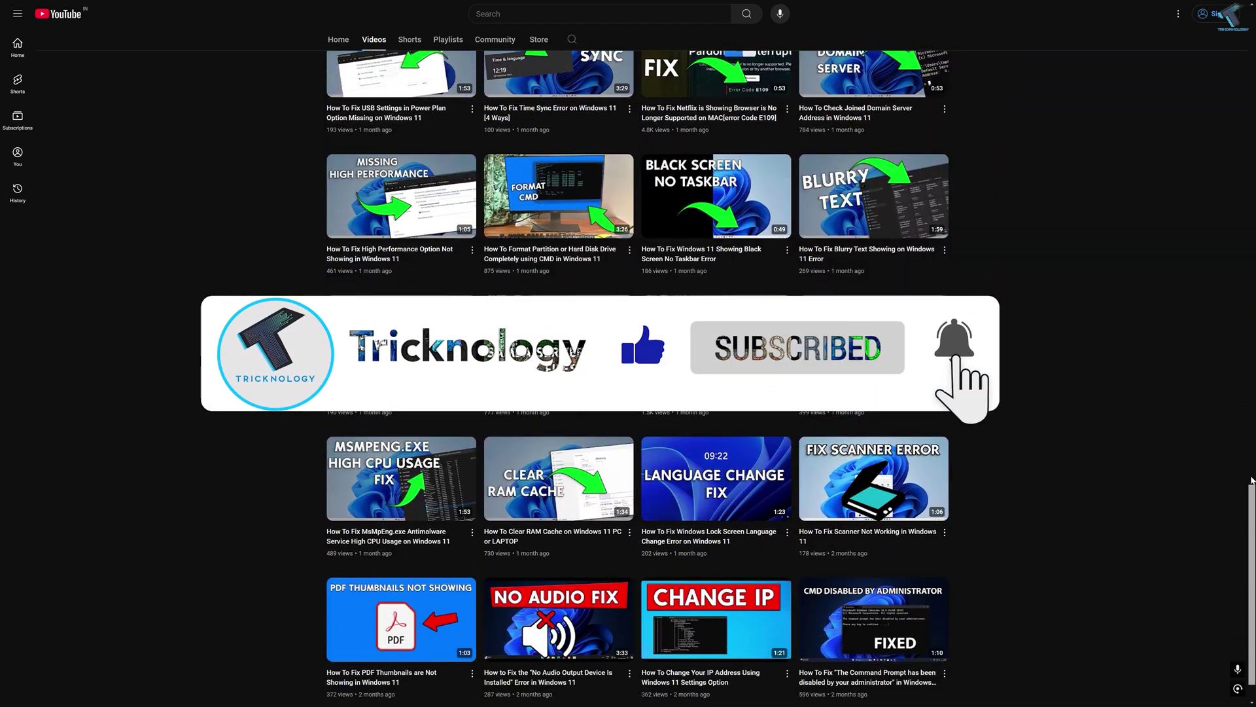
drag(1251, 479, 1253, 49)
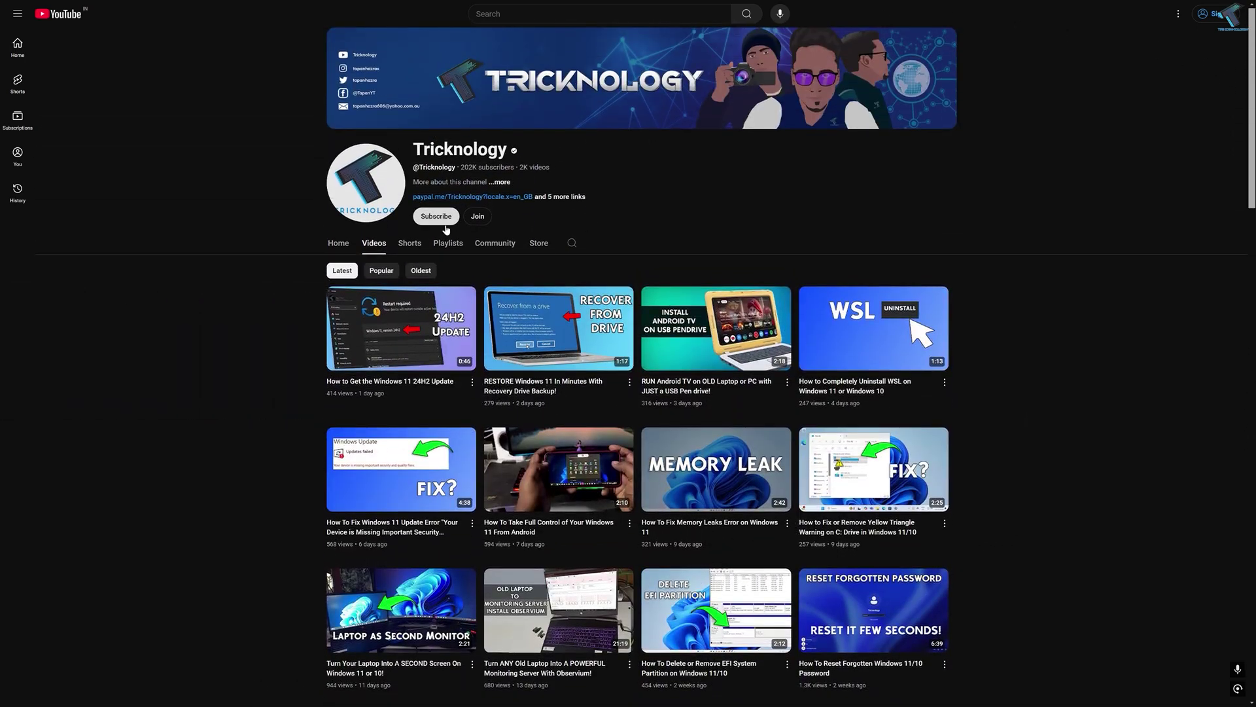